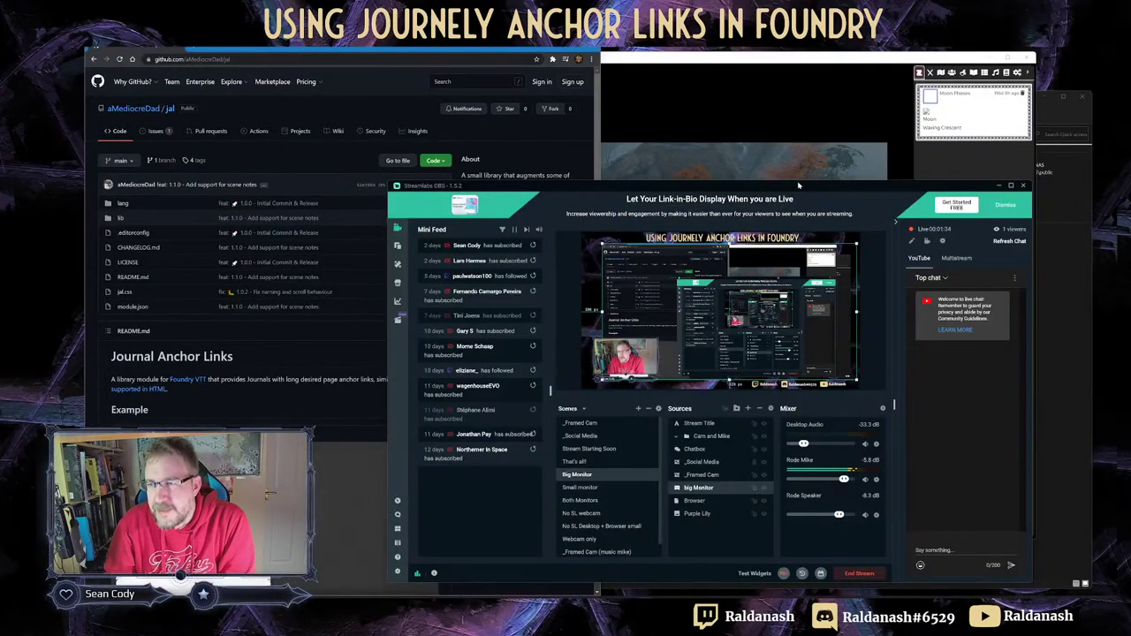
Step: Switch the stream to the desktop capture scene and minimize Streamlabs OBS
key("super+Down")
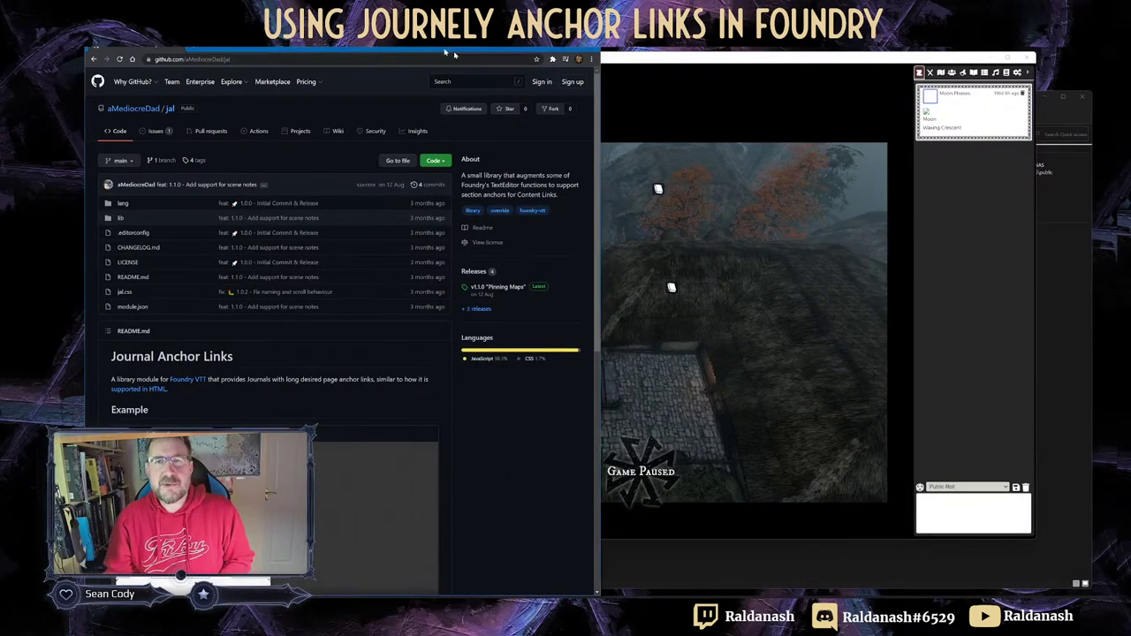
Step: Restore the browser and zoom the jal GitHub README in twice for readability
key("super+Down")
key("ctrl+plus")
key("ctrl+plus")
key("ctrl+plus")
key("ctrl+plus")
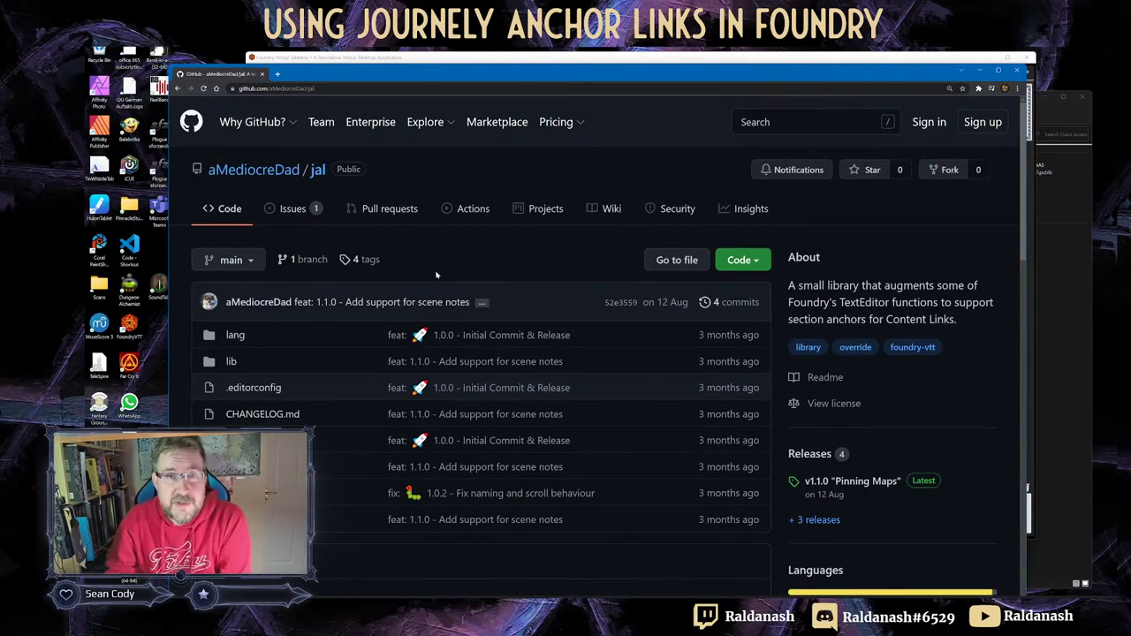
key("ctrl+plus")
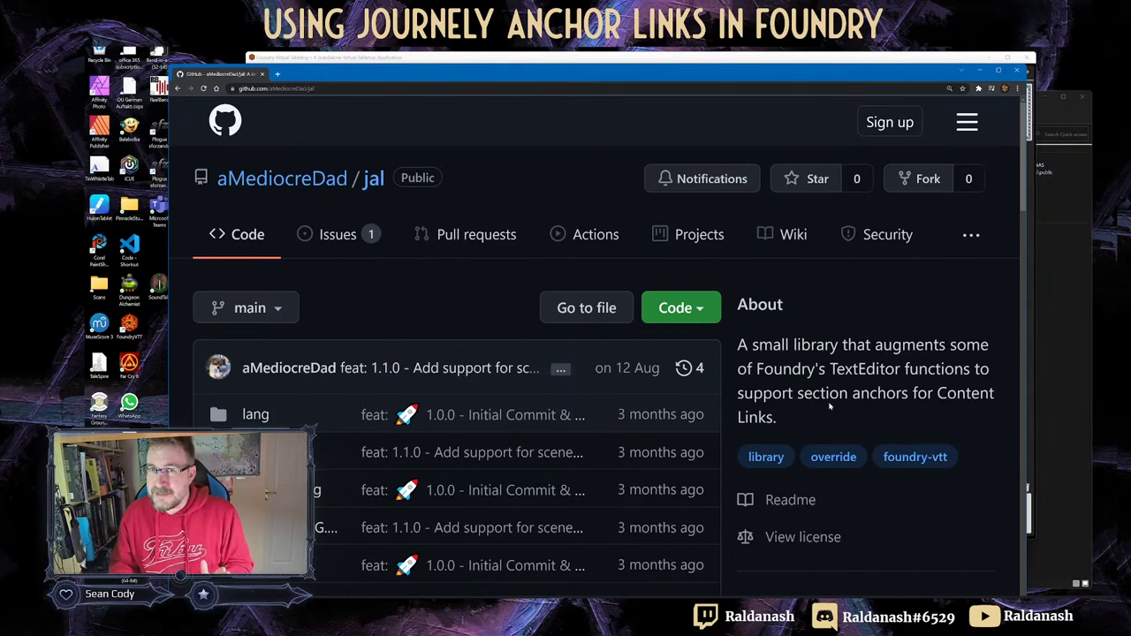
Step: Scroll through the jal README, then minimize the browser to reveal Foundry
scroll(541, 425, "down", 7)
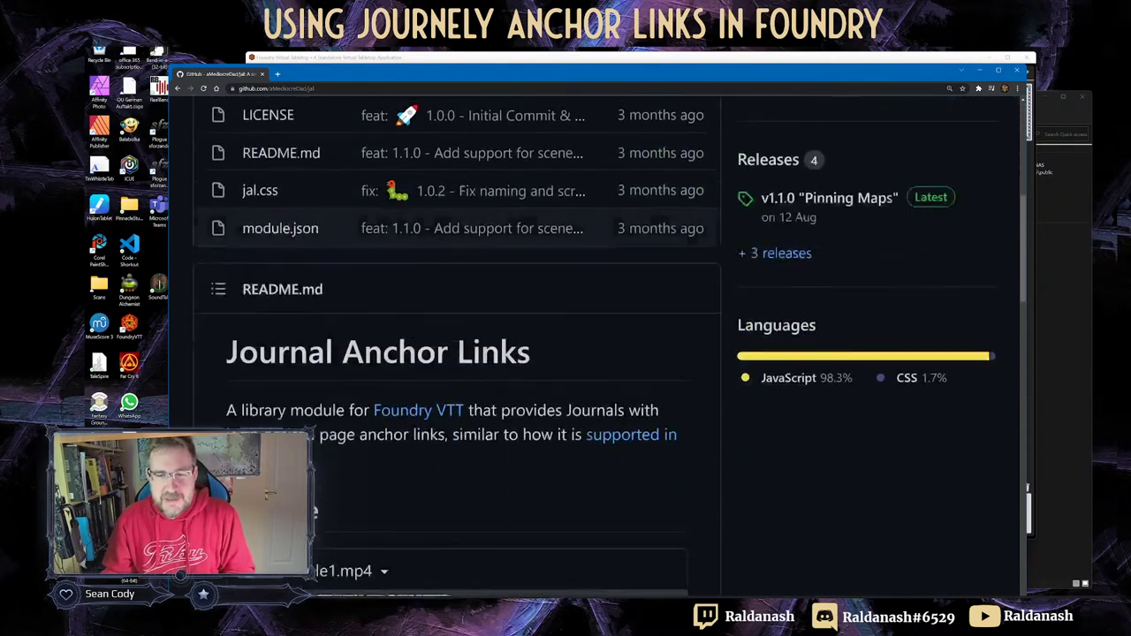
scroll(541, 425, "down", 2)
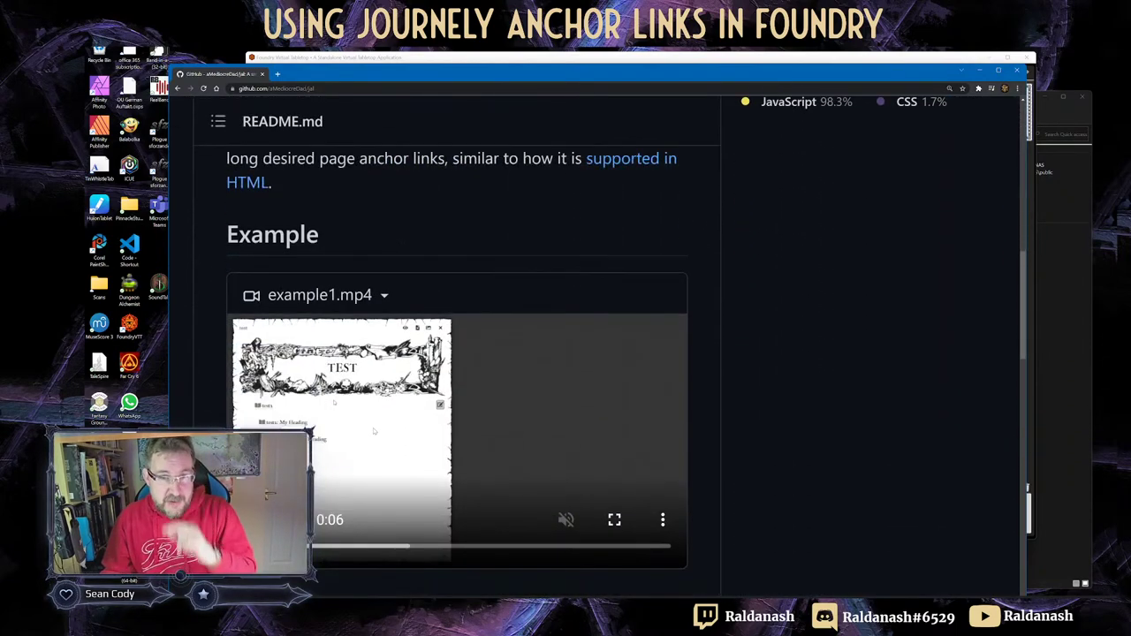
scroll(406, 408, "down", 3)
scroll(406, 408, "down", 5)
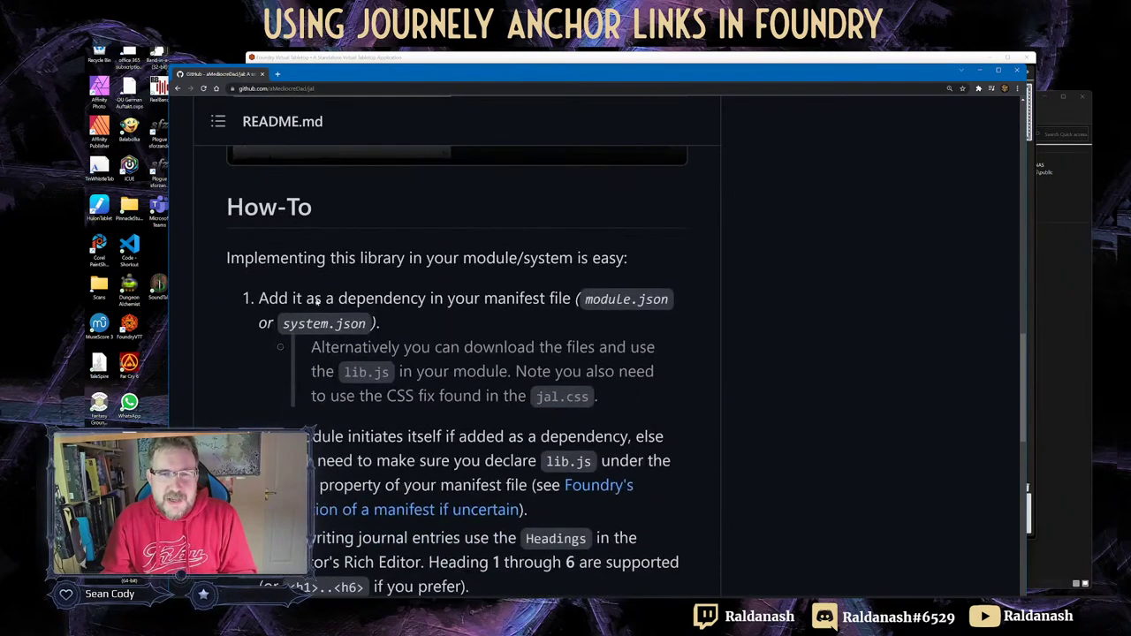
scroll(419, 425, "down", 3)
scroll(471, 263, "up", 8)
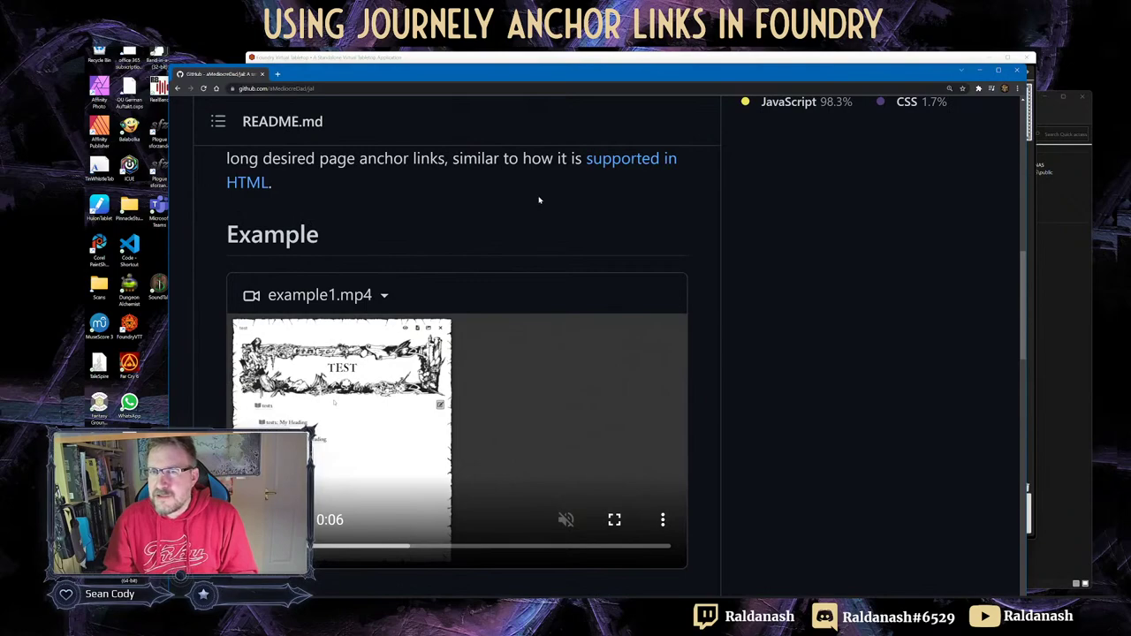
left_click(980, 69)
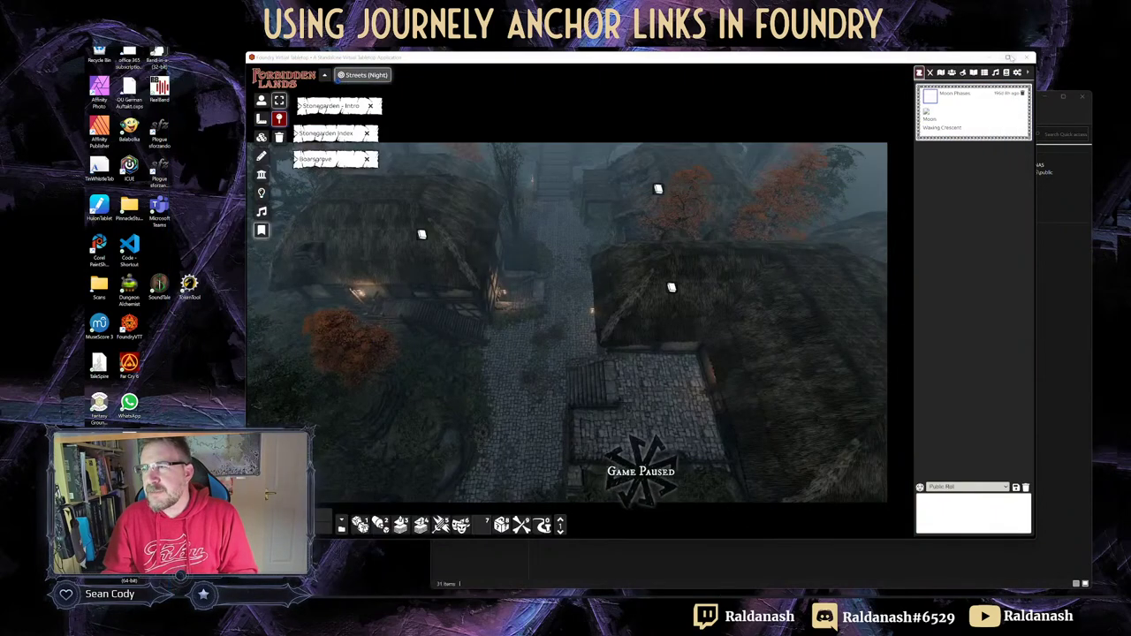
Step: Maximize the Foundry VTT window and pan the map to reposition the scene
left_click(1008, 57)
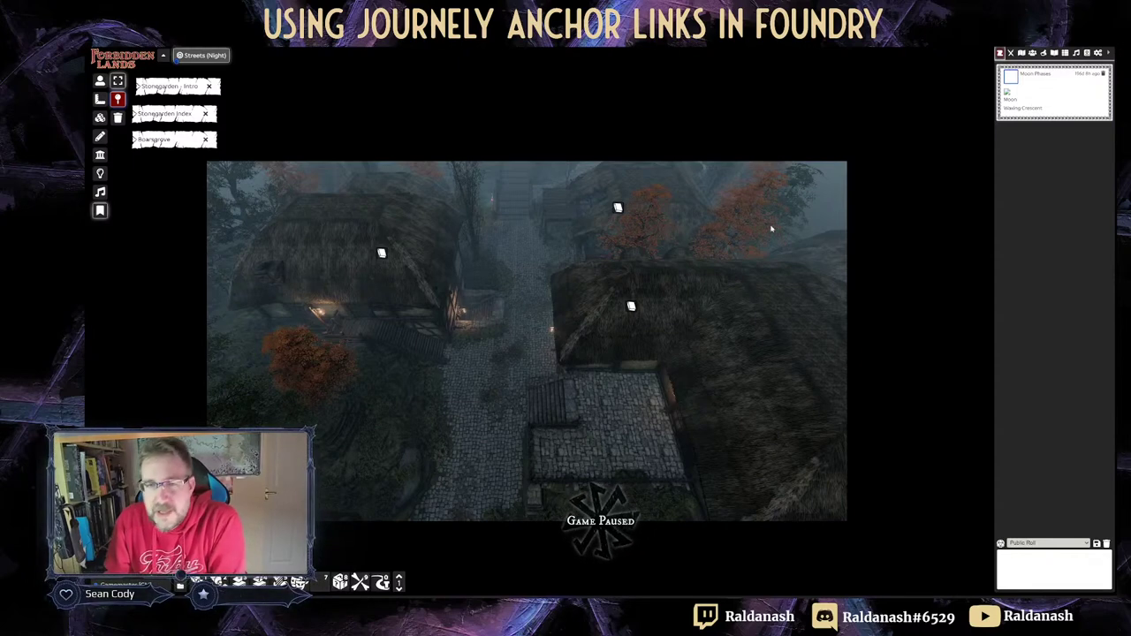
left_click_drag(508, 257, 533, 250)
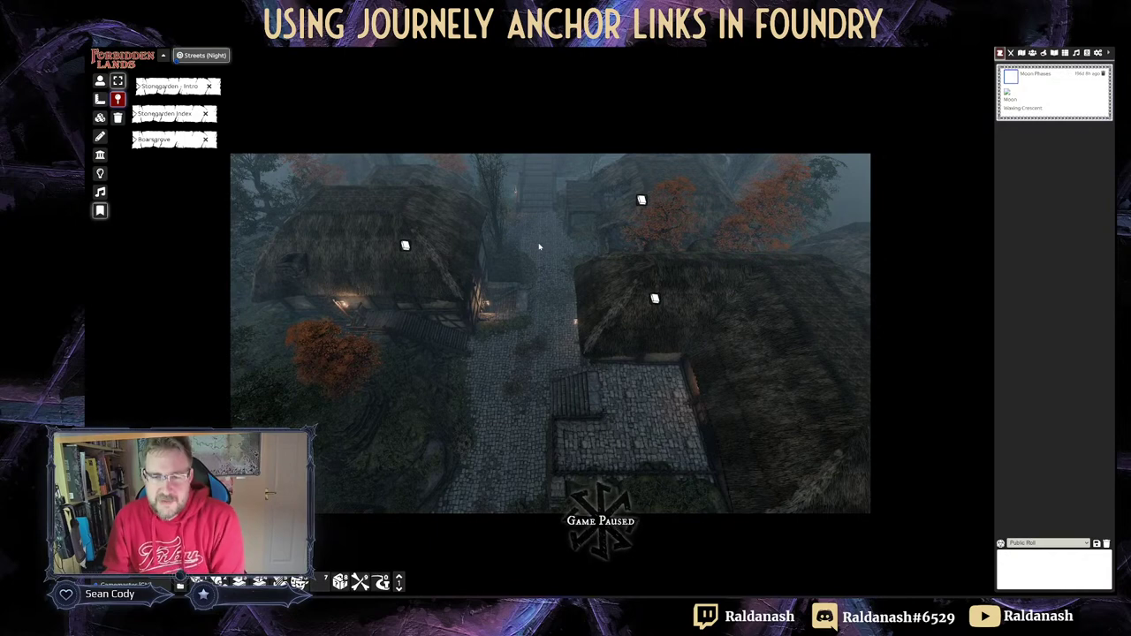
scroll(532, 243, "up", 3)
left_click_drag(530, 243, 548, 268)
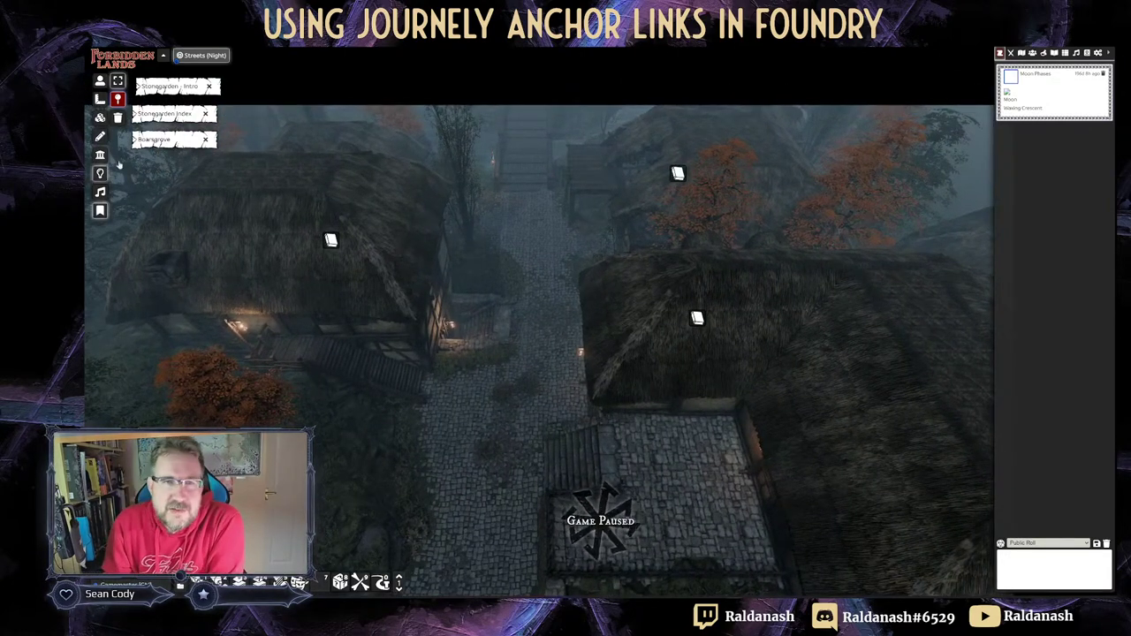
Step: Expand the minimized Boarsgrove journal and put it into edit mode
left_click(157, 139)
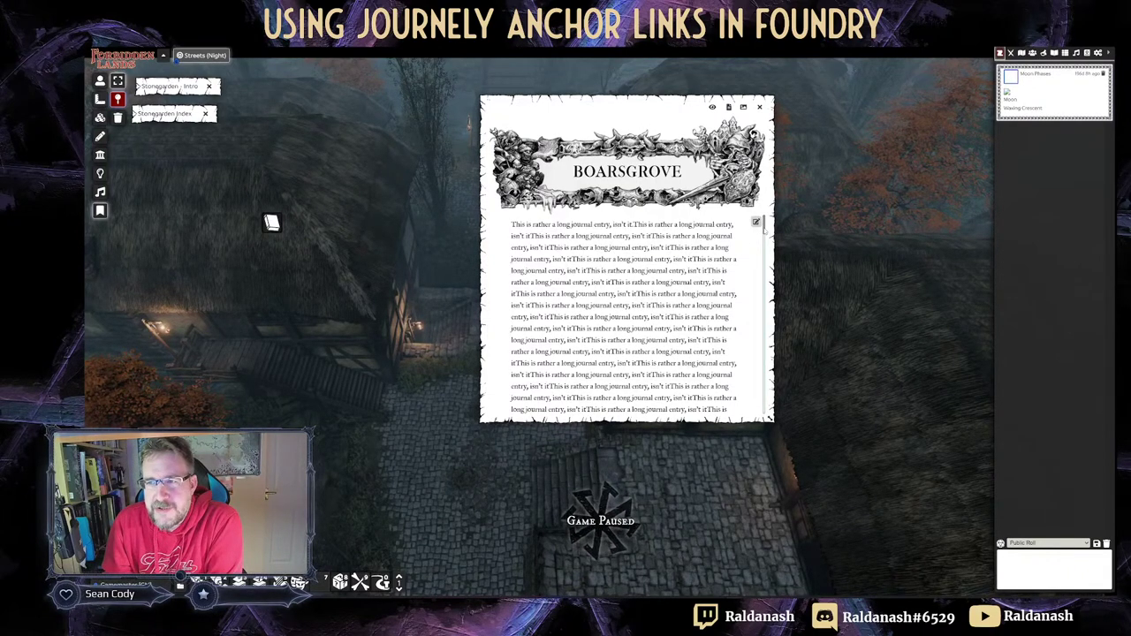
scroll(747, 240, "down", 3)
scroll(754, 281, "down", 8)
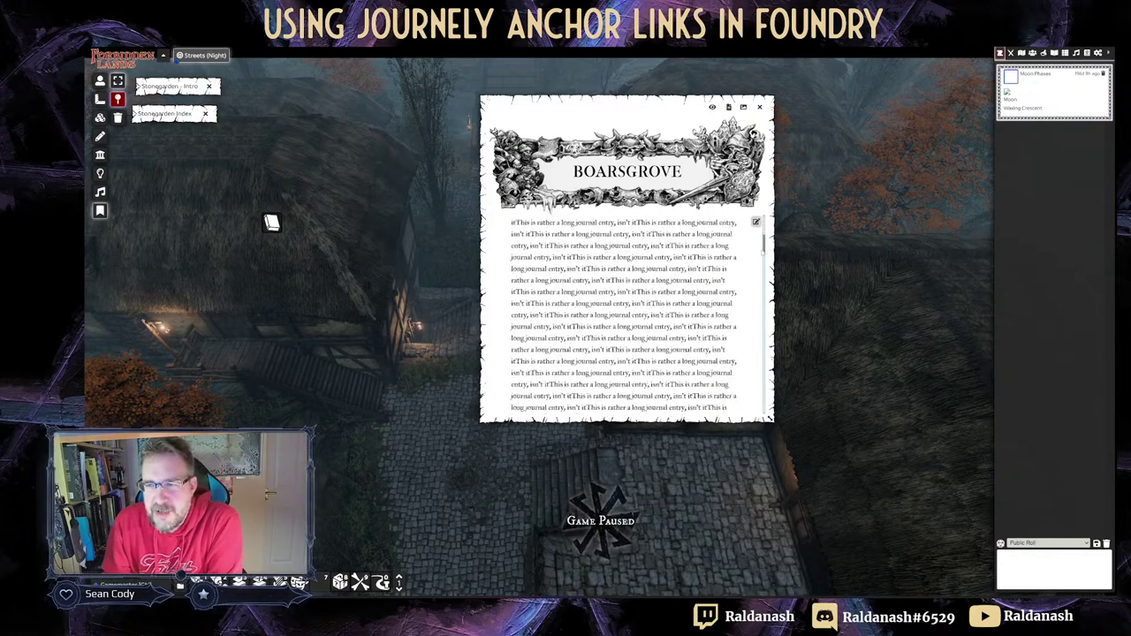
scroll(755, 281, "up", 2)
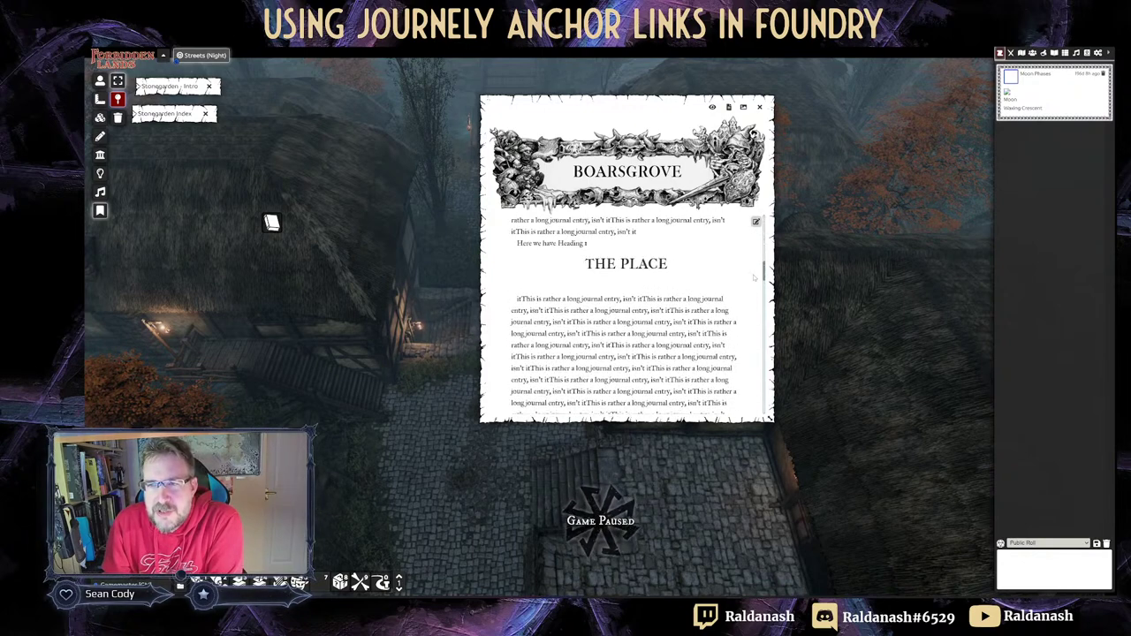
left_click(756, 222)
Step: Toggle 'The Place' to Paragraph and back to Heading 1
scroll(755, 292, "down", 2)
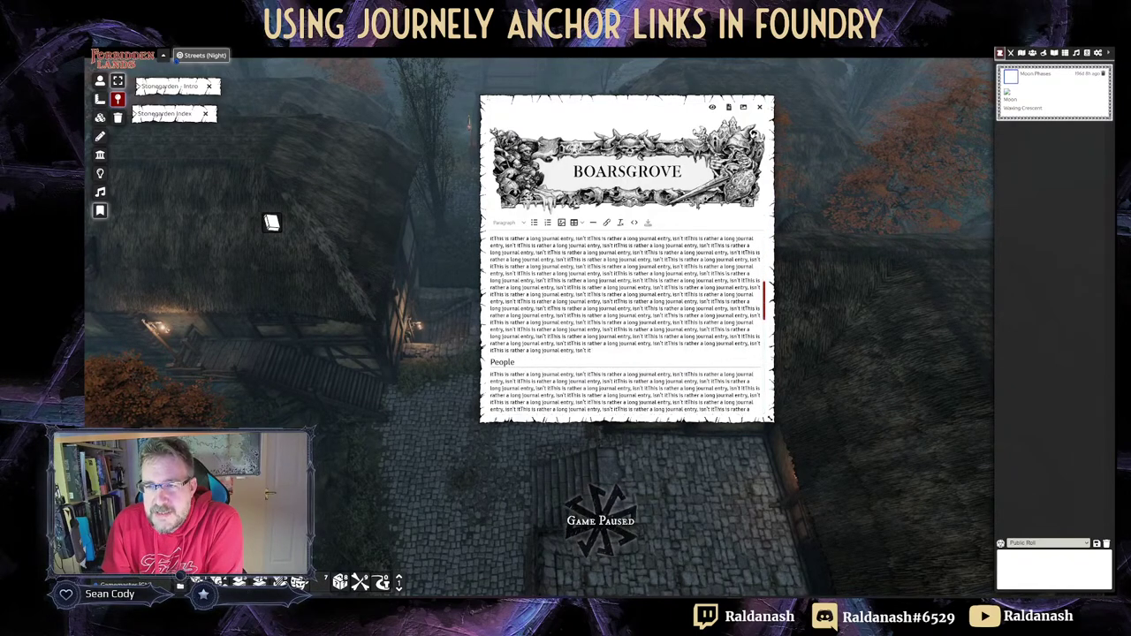
scroll(756, 292, "up", 2)
left_click_drag(538, 254, 482, 259)
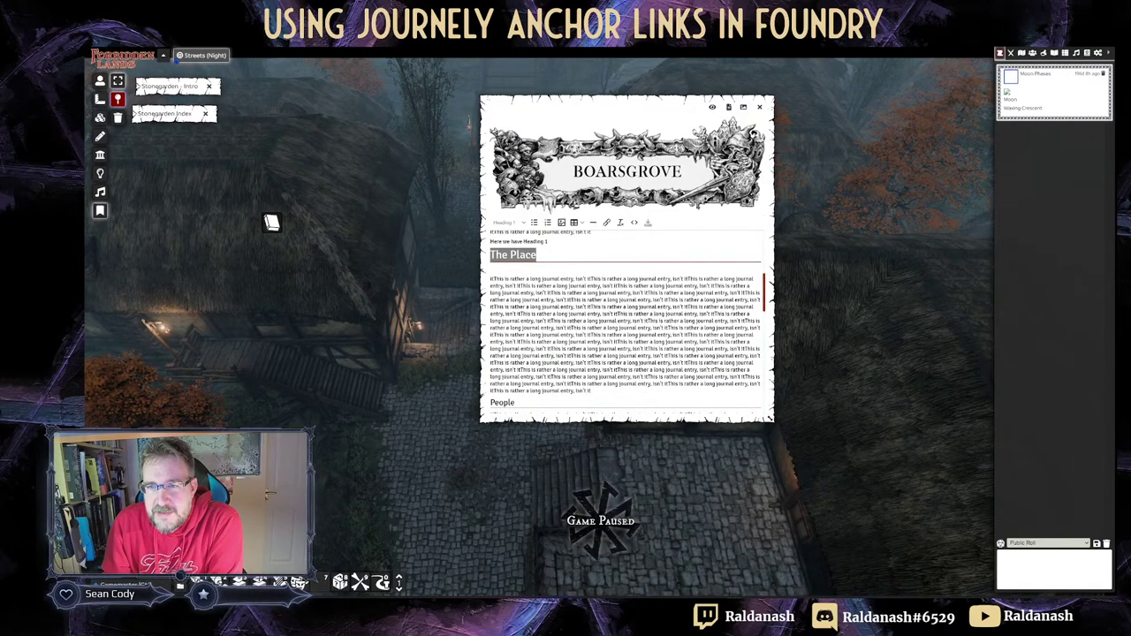
left_click(508, 221)
mouse_move(508, 238)
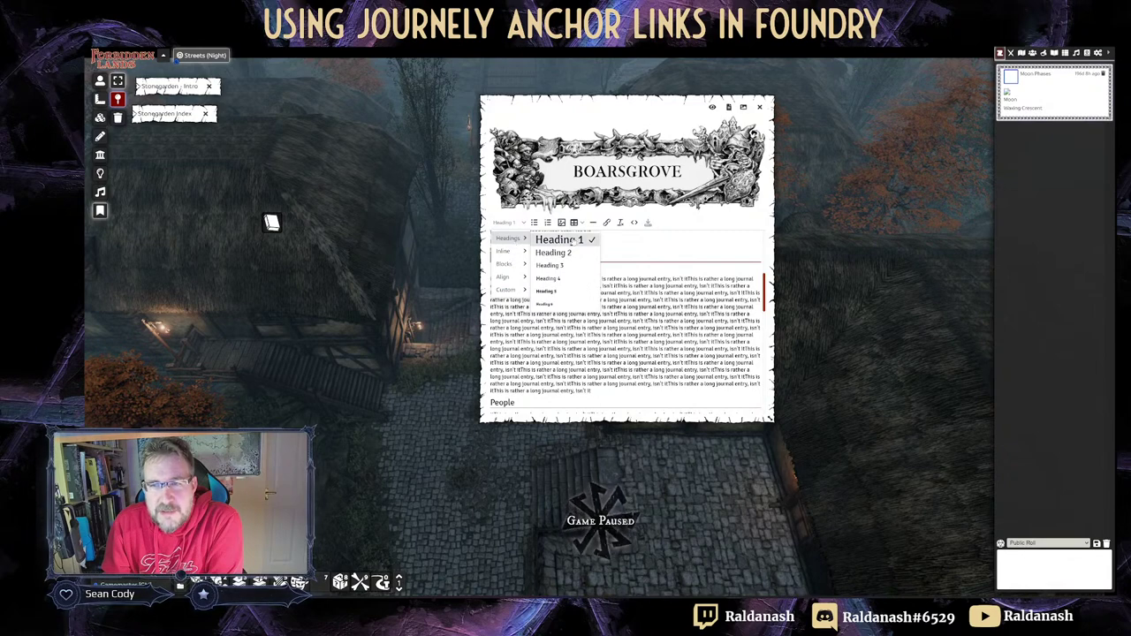
left_click(559, 239)
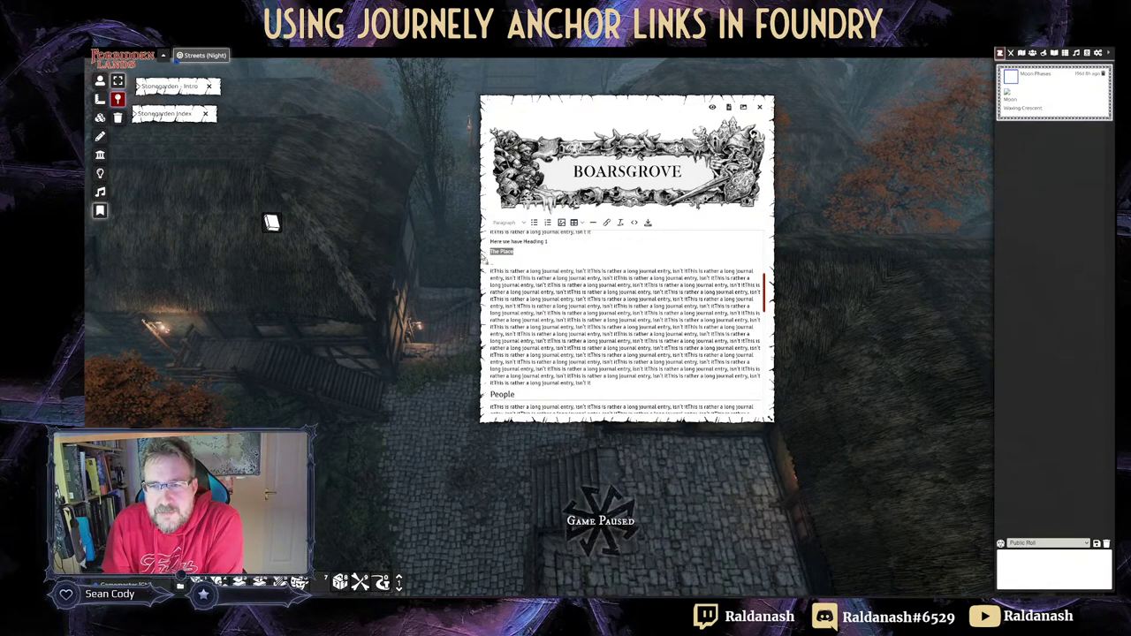
left_click(508, 222)
mouse_move(522, 239)
left_click(560, 239)
Step: Scroll through the Boarsgrove journal and save it to leave editing
scroll(626, 318, "down", 1)
scroll(627, 323, "down", 5)
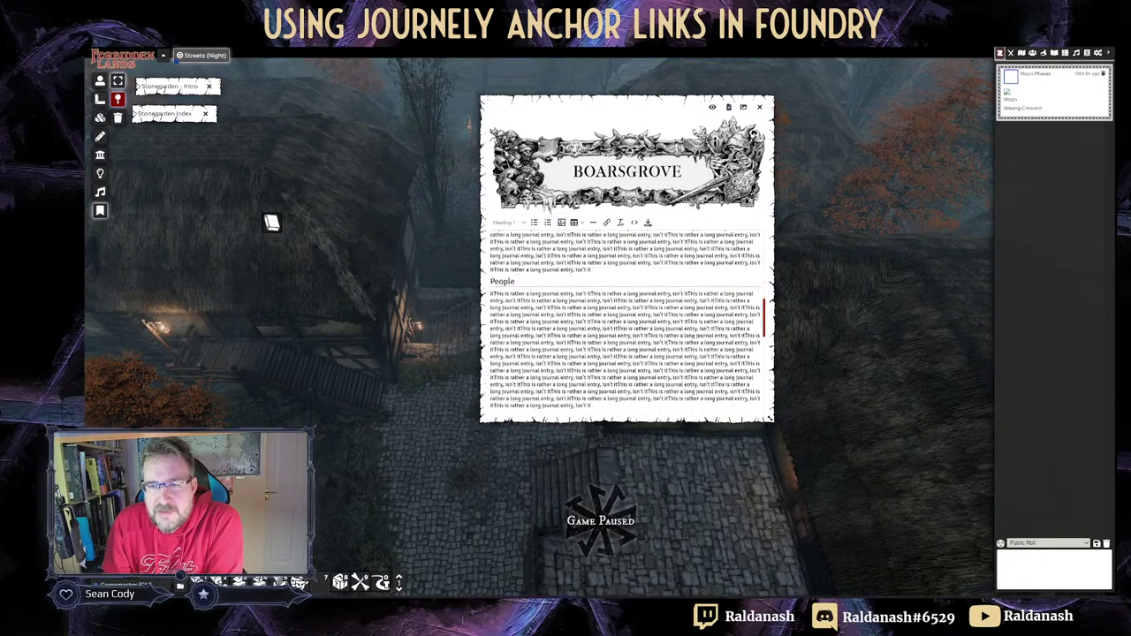
scroll(625, 322, "down", 5)
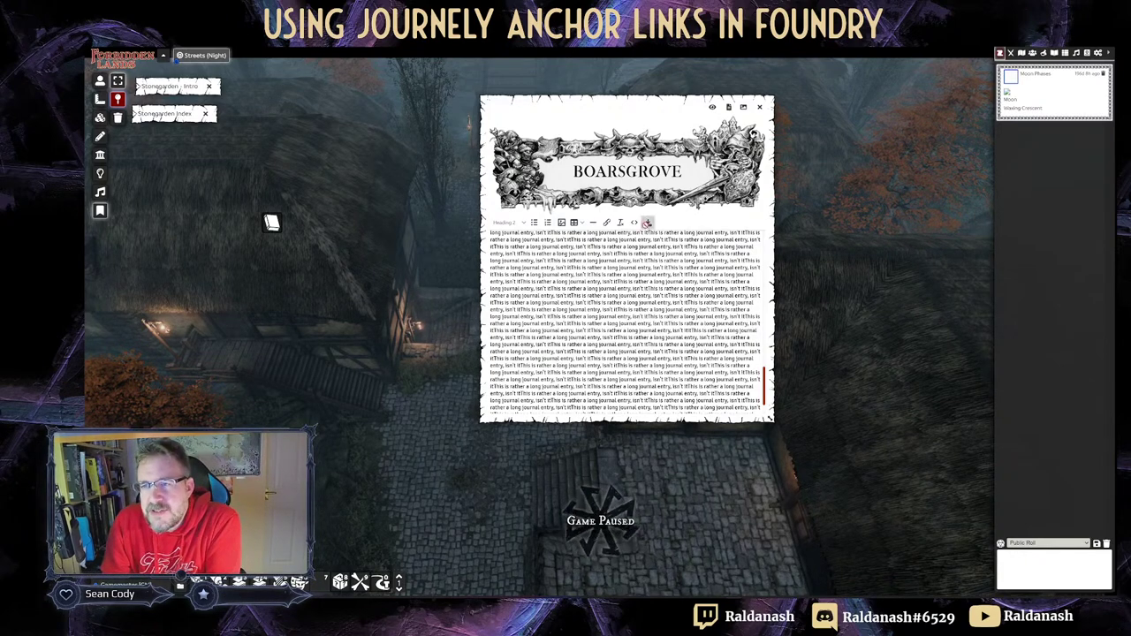
left_click(647, 223)
Step: Close Boarsgrove and open the Index entry from the Moldena folder in Journal Entries
scroll(626, 314, "down", 15)
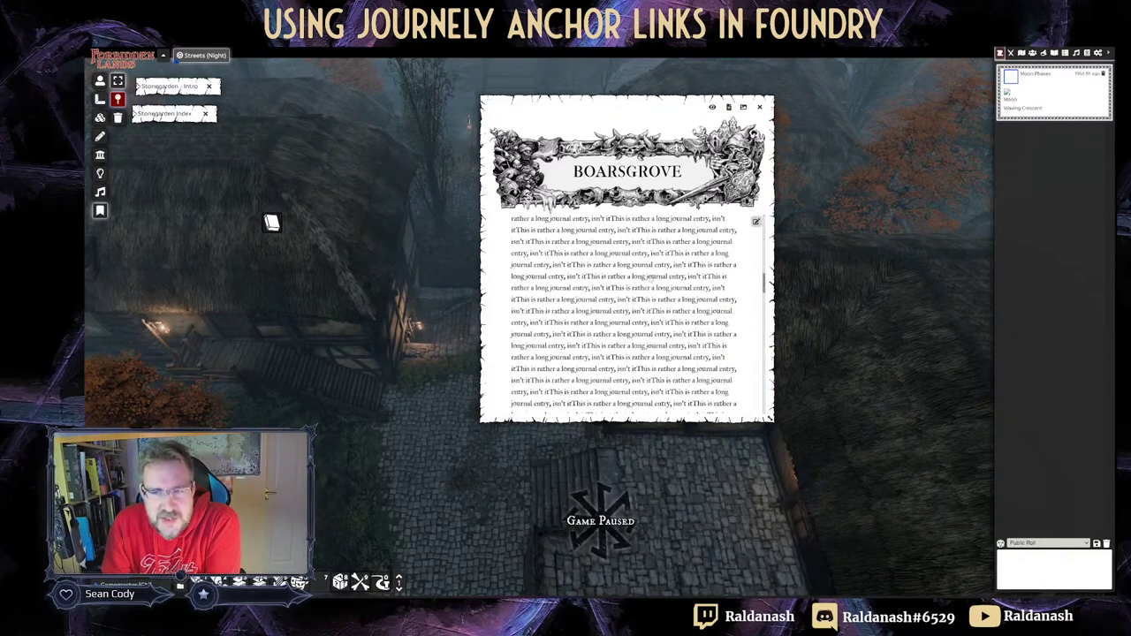
scroll(626, 314, "down", 8)
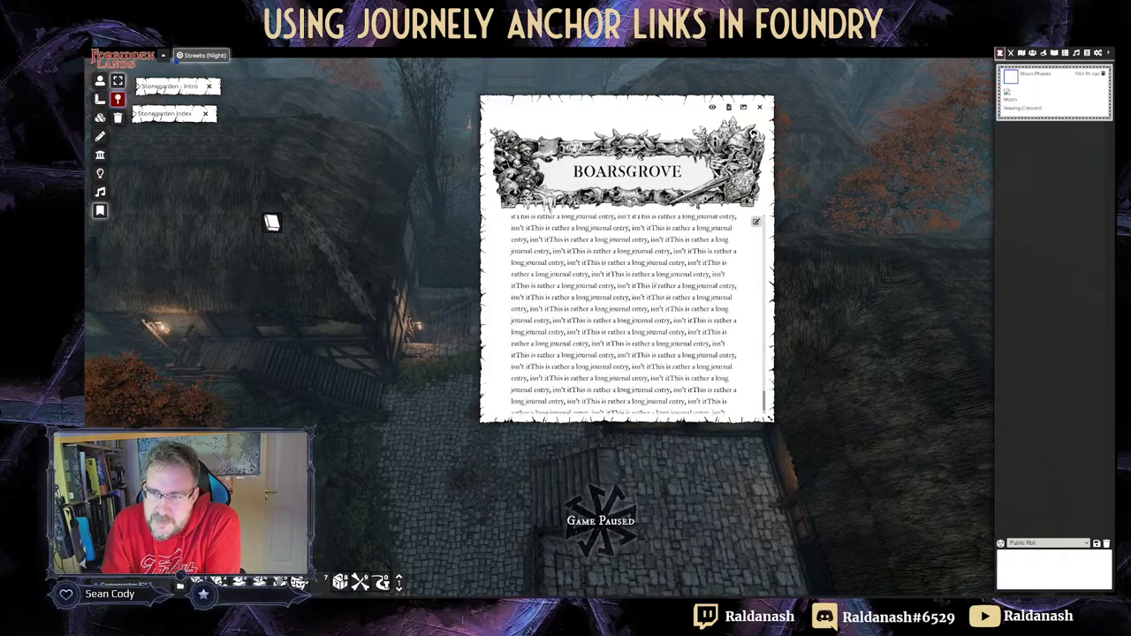
left_click(759, 107)
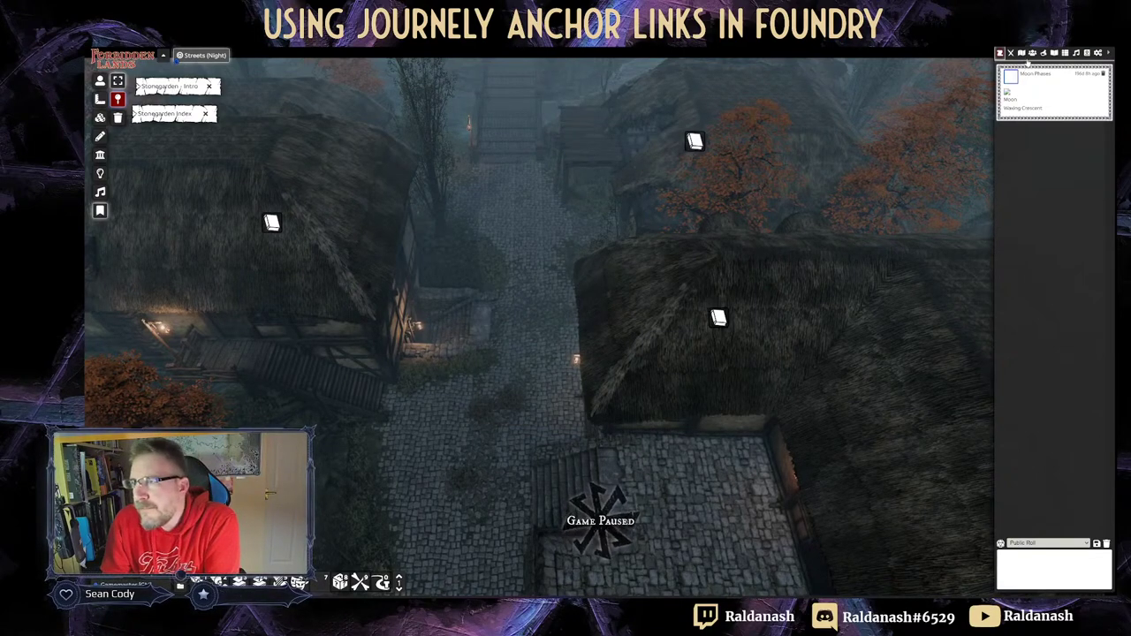
left_click(1053, 54)
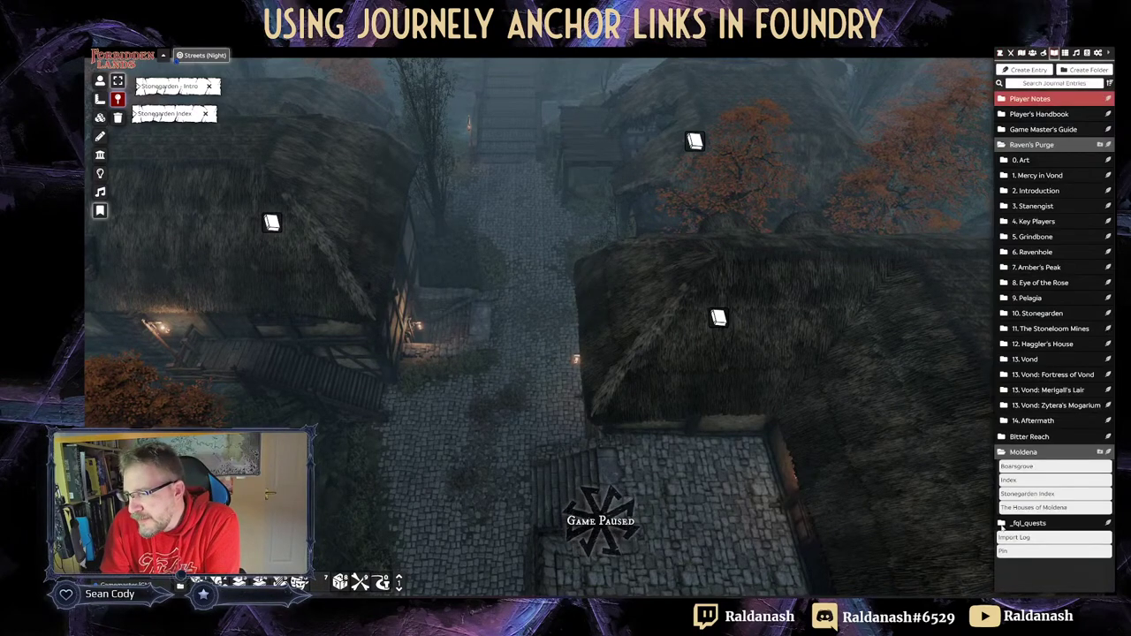
left_click(1010, 480)
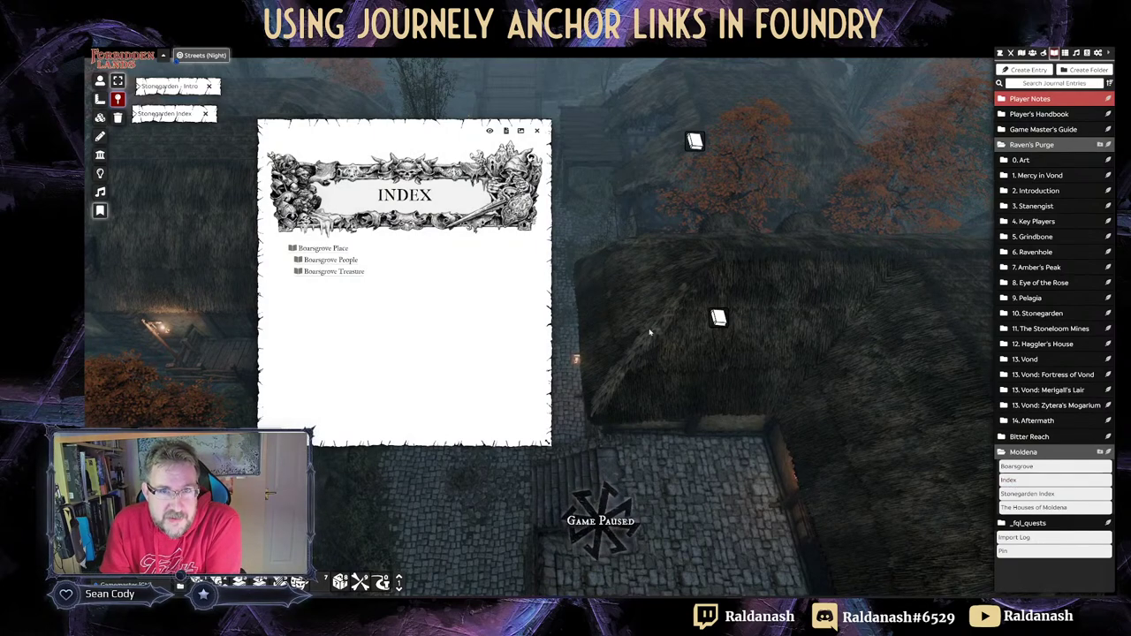
Step: Shrink and reposition the Index, then test the Boarsgrove Place link twice
left_click_drag(546, 442, 486, 305)
left_click_drag(371, 131, 368, 165)
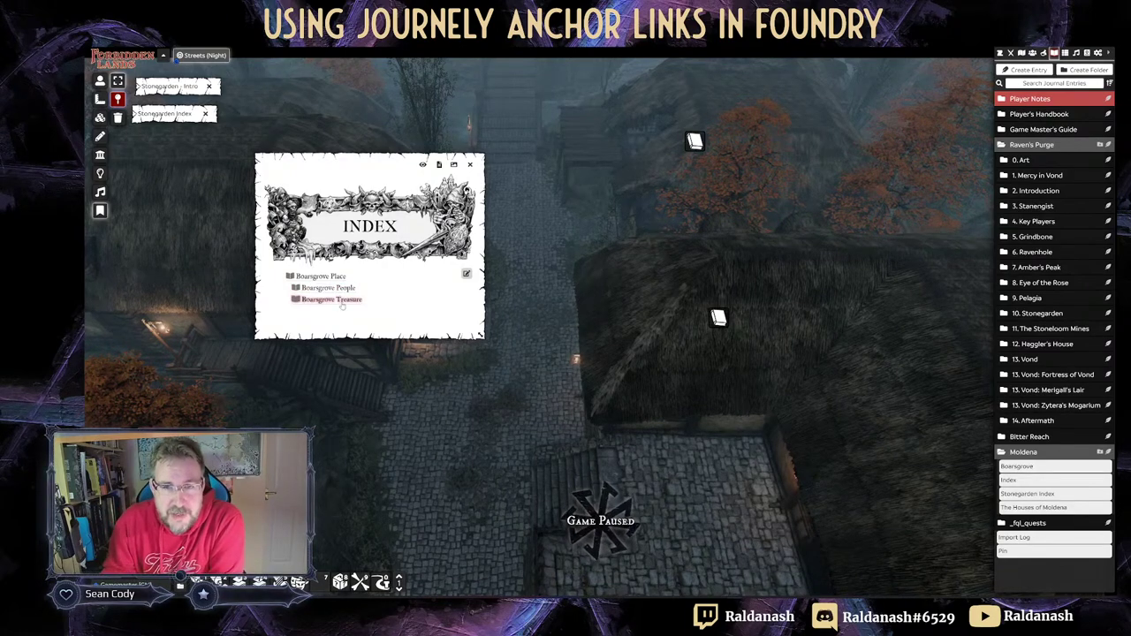
left_click(320, 276)
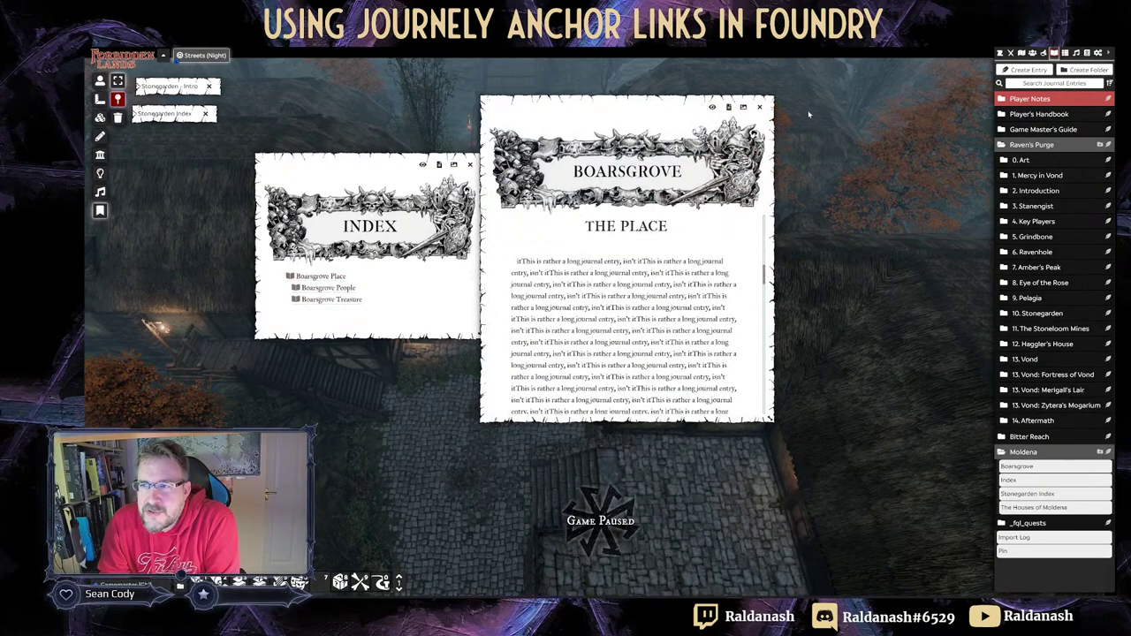
scroll(760, 275, "down", 2)
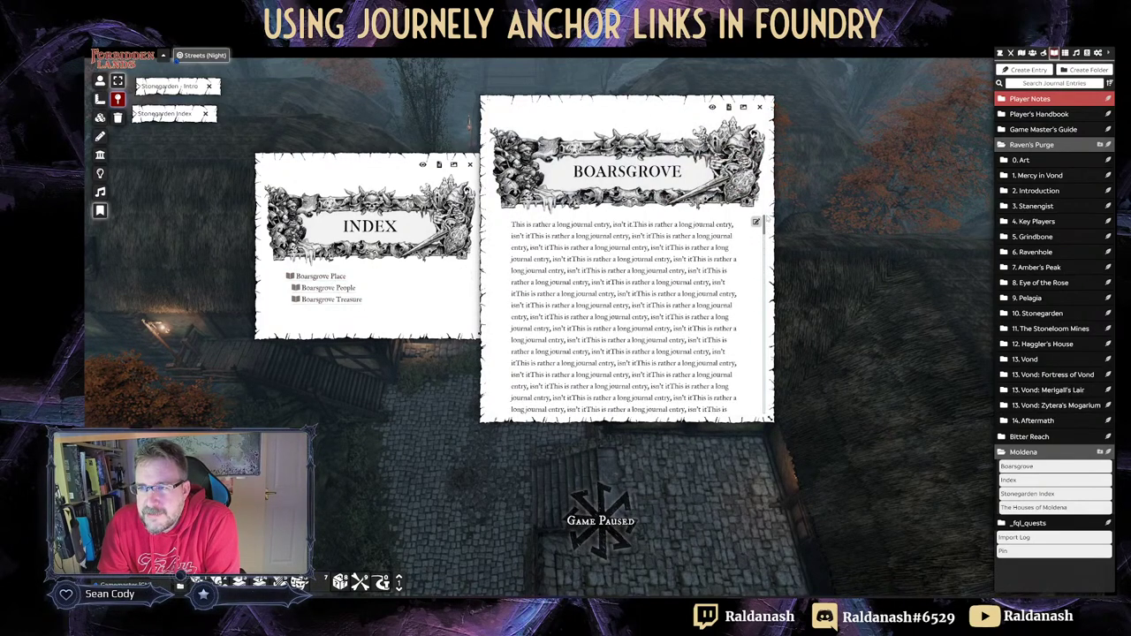
scroll(760, 265, "down", 3)
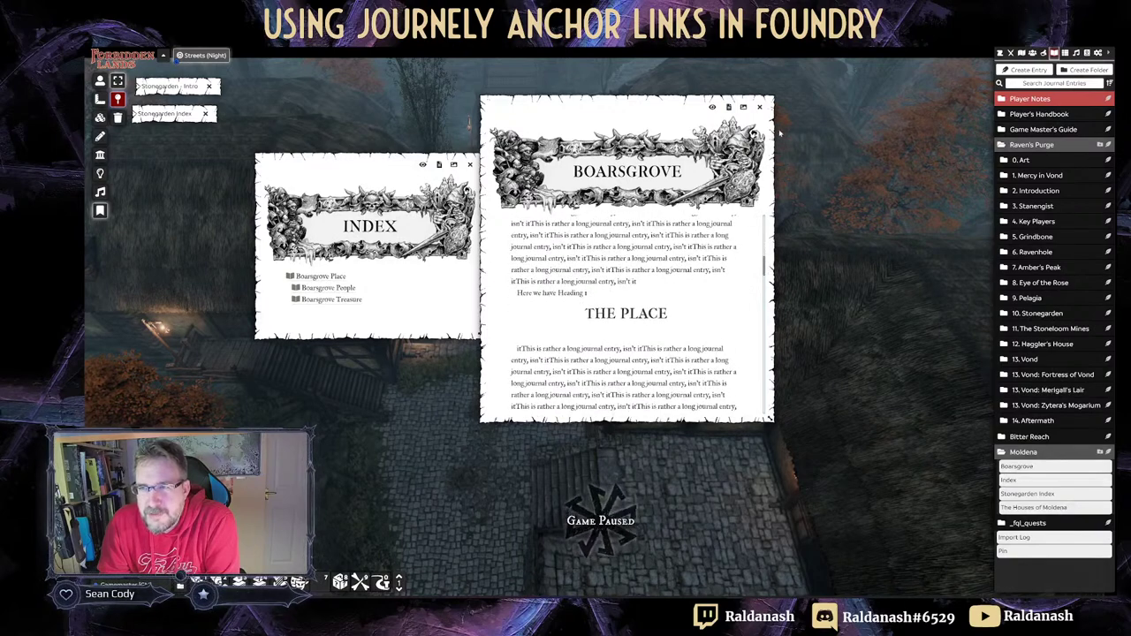
left_click(759, 107)
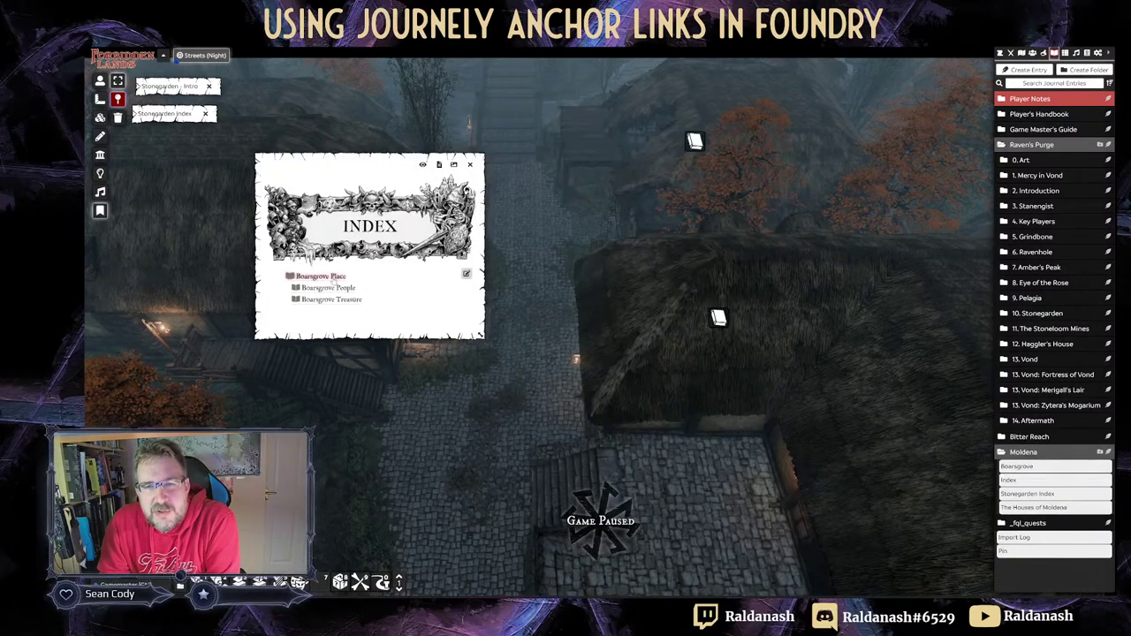
left_click(341, 277)
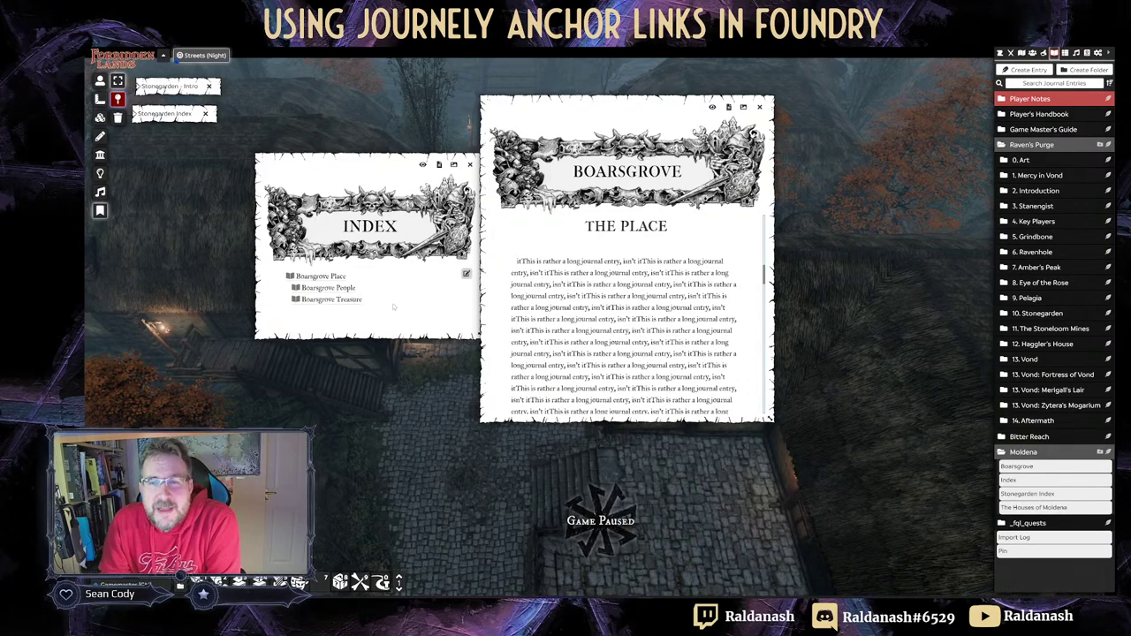
left_click(759, 107)
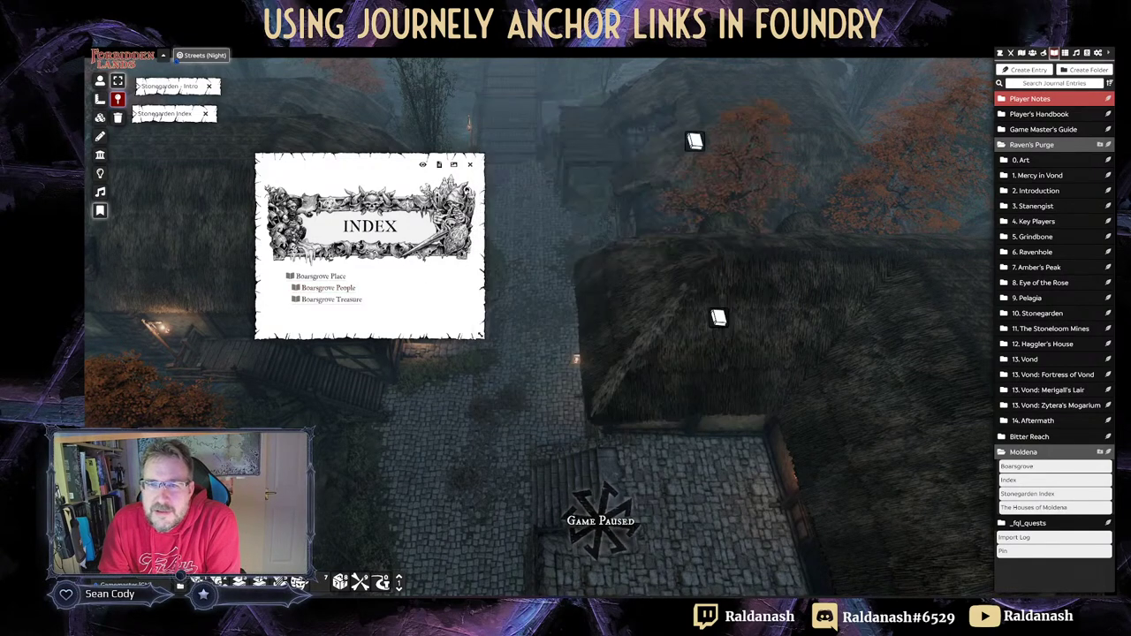
Step: Test the Boarsgrove People and Treasure links, then close the Boarsgrove journal
left_click(328, 288)
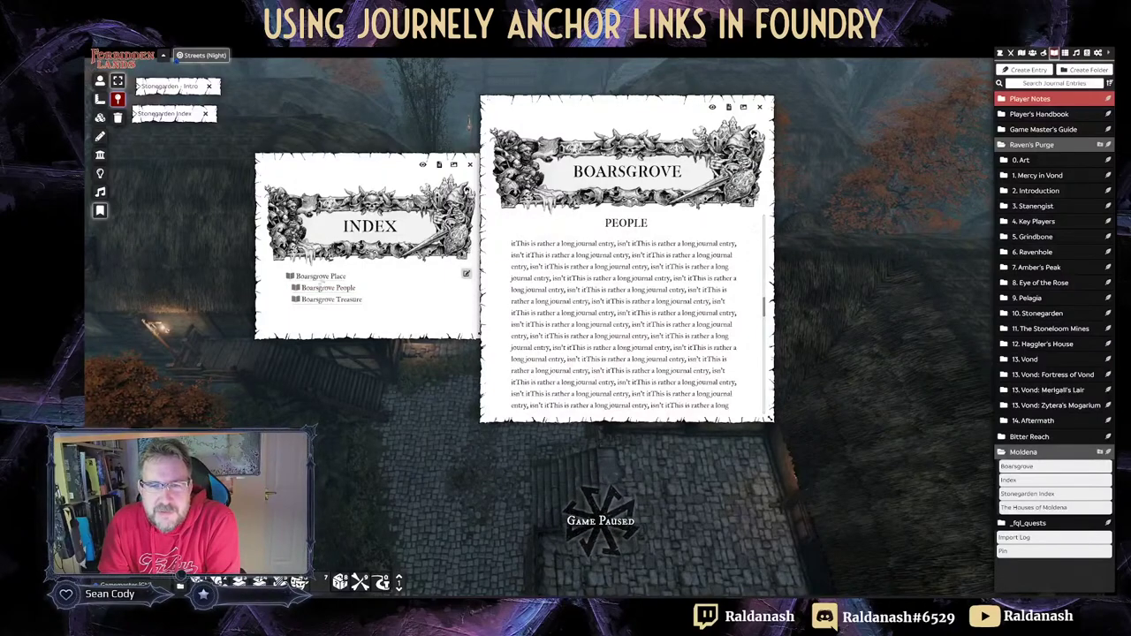
left_click(326, 299)
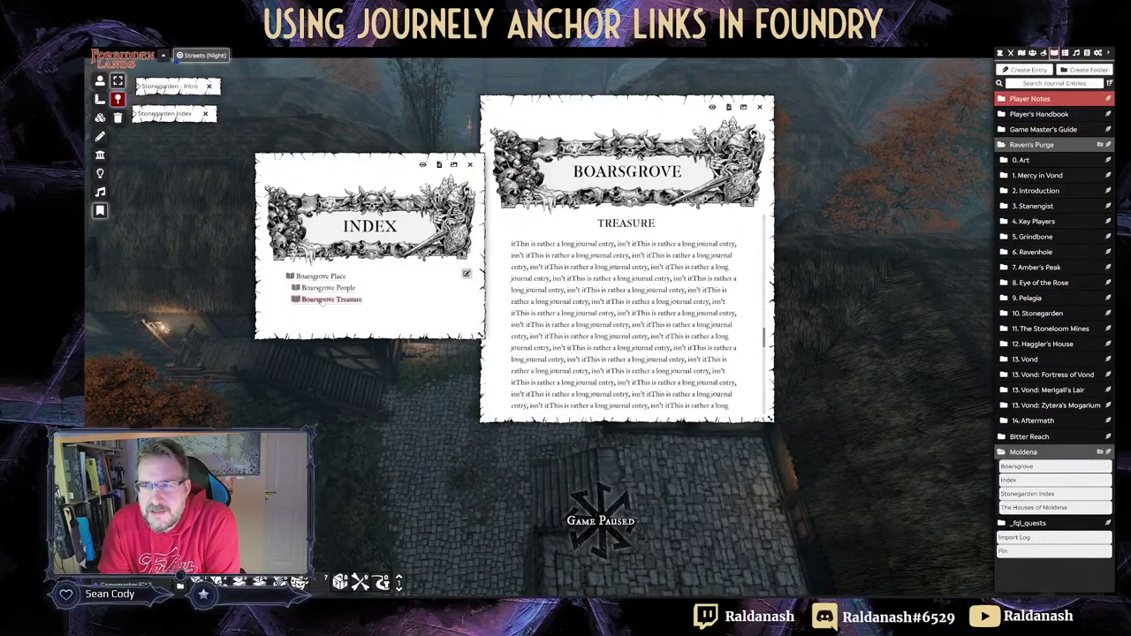
left_click_drag(616, 111, 670, 102)
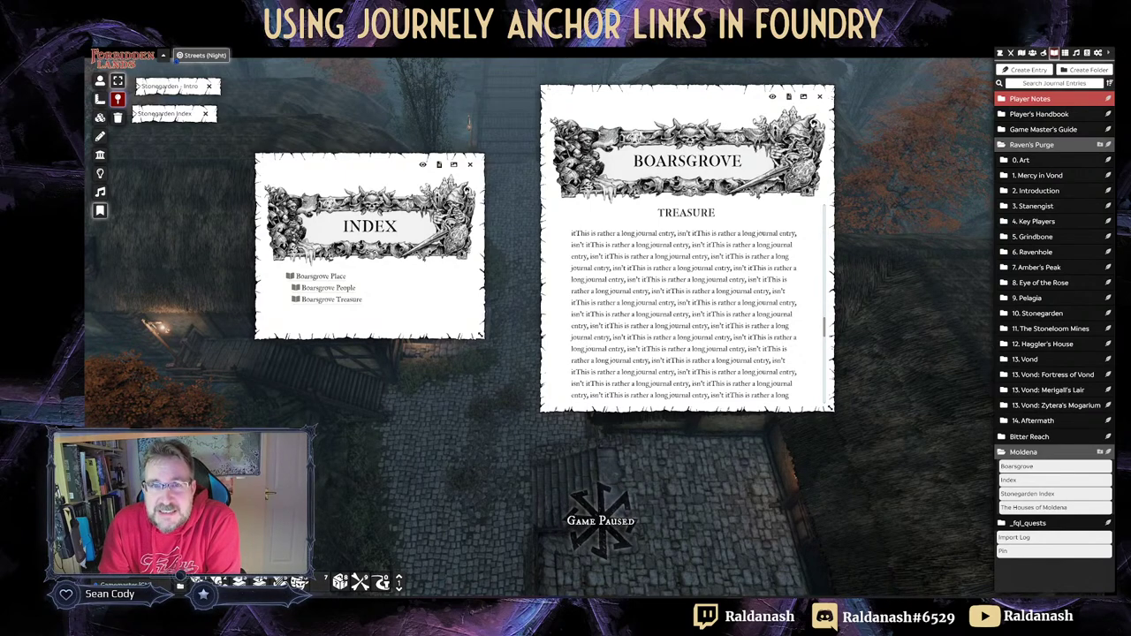
left_click_drag(391, 164, 419, 111)
left_click(819, 97)
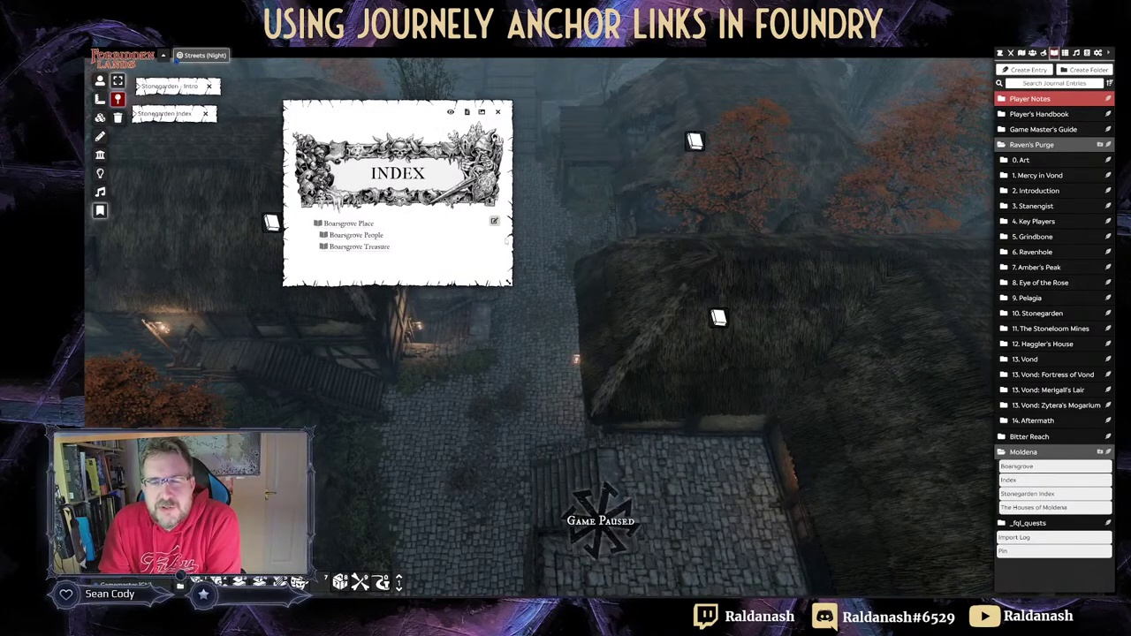
Step: Edit and enlarge the Index, trying Heading 2 on the link lines before reverting
left_click(494, 221)
left_click_drag(516, 288, 766, 501)
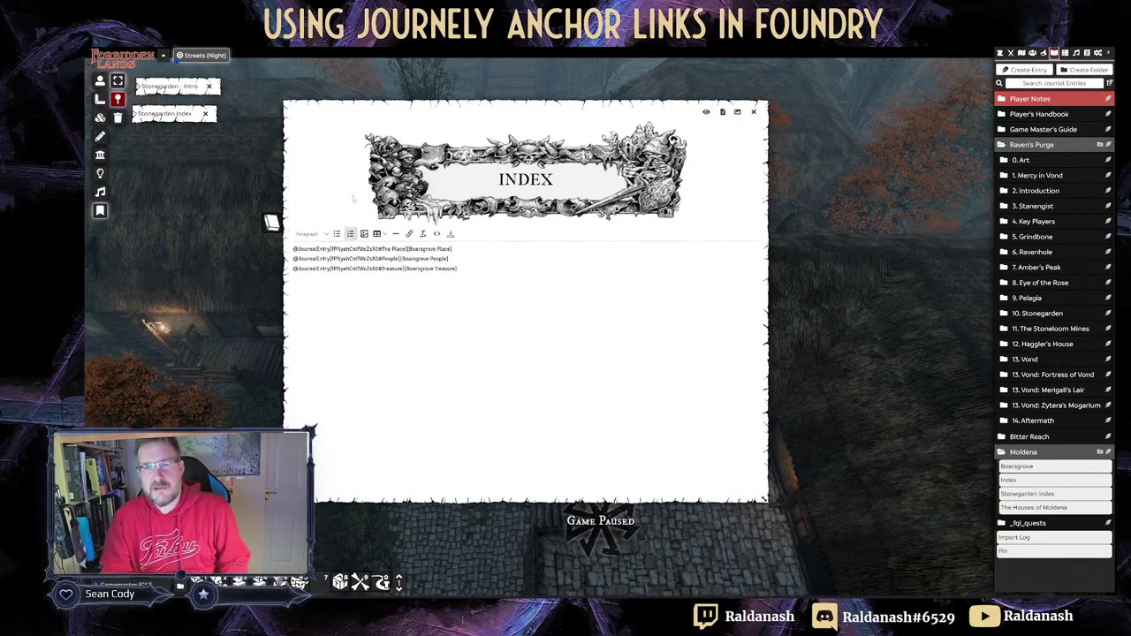
left_click_drag(357, 184, 469, 184)
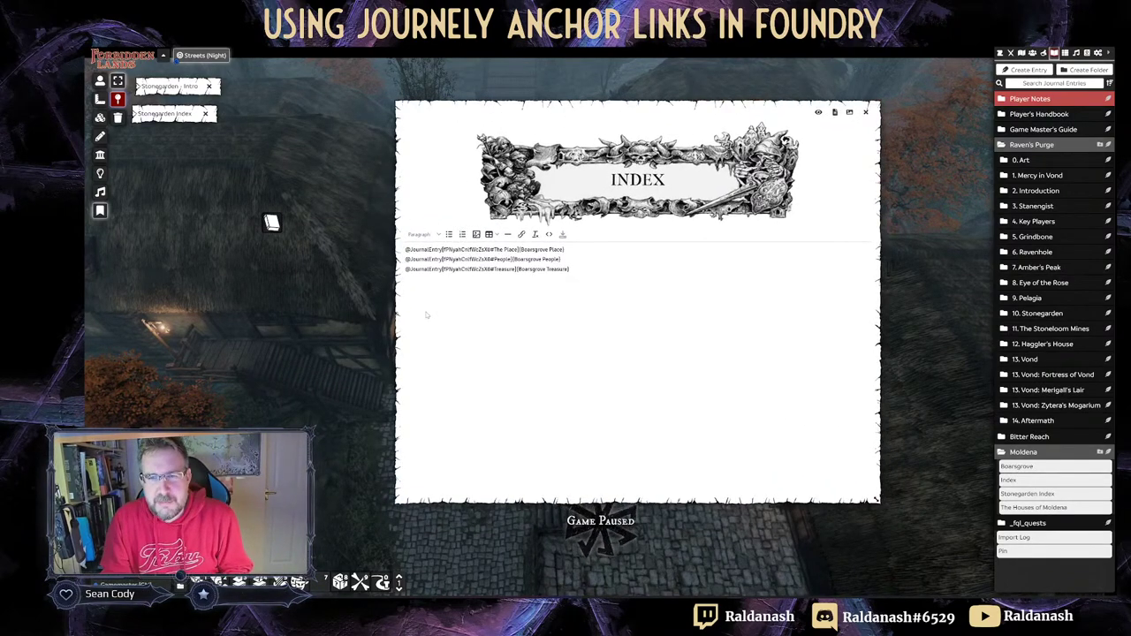
key("ctrl+a")
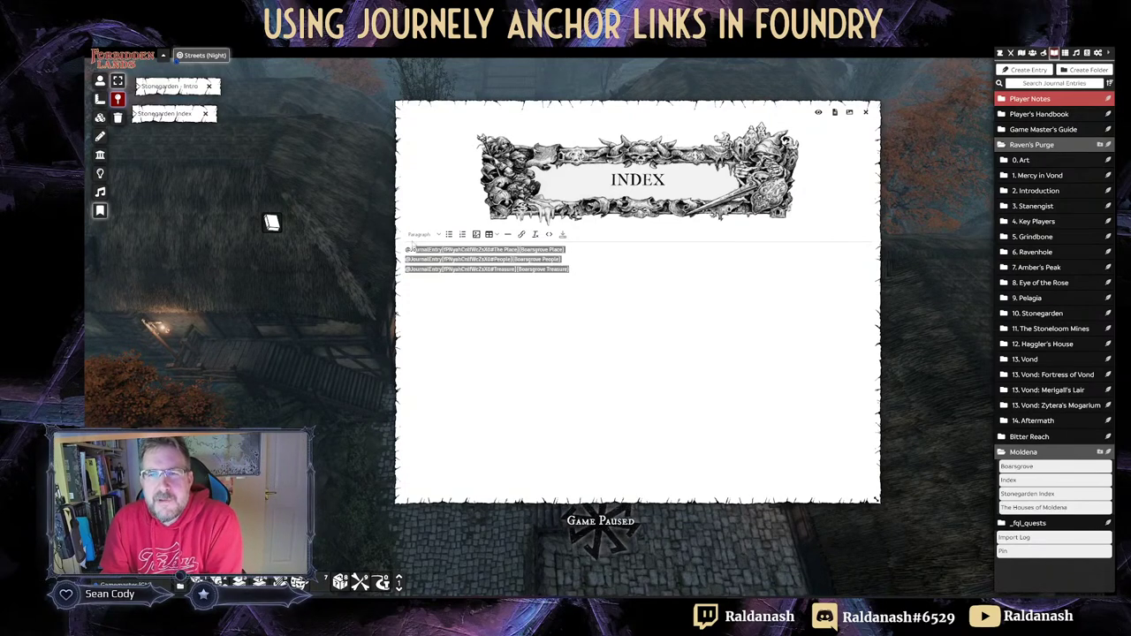
left_click(421, 235)
mouse_move(438, 249)
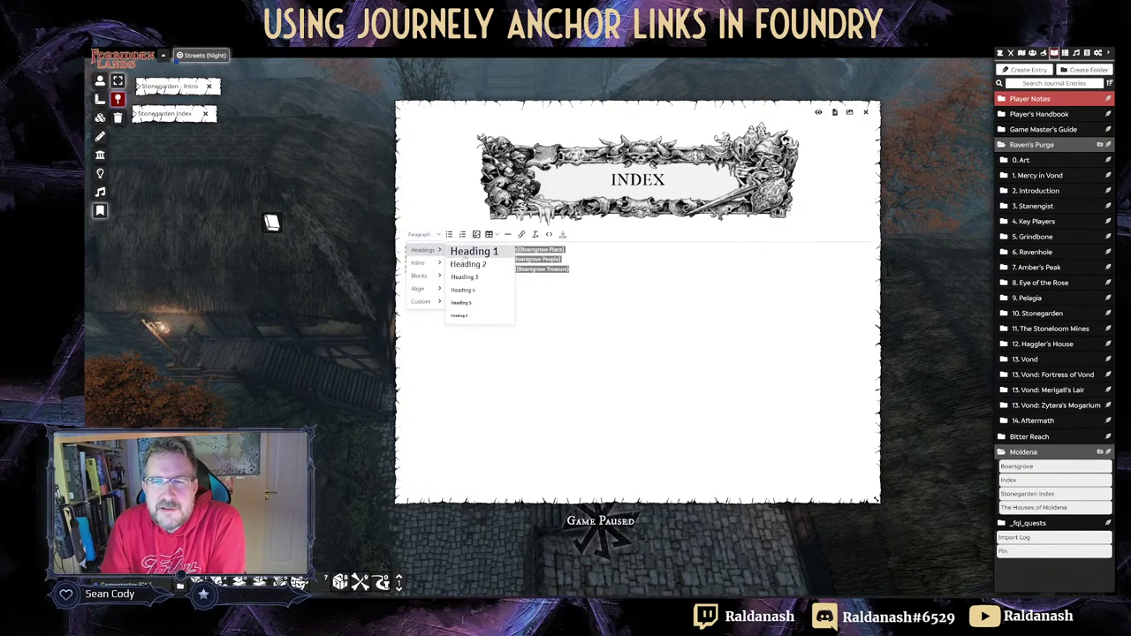
left_click(468, 262)
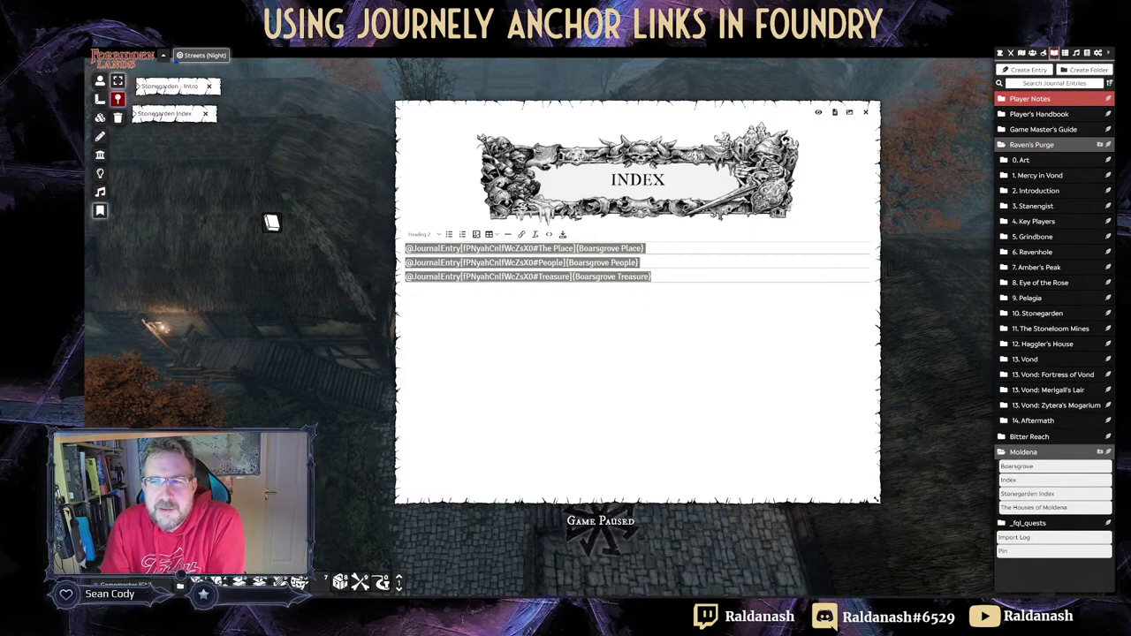
left_click(684, 339)
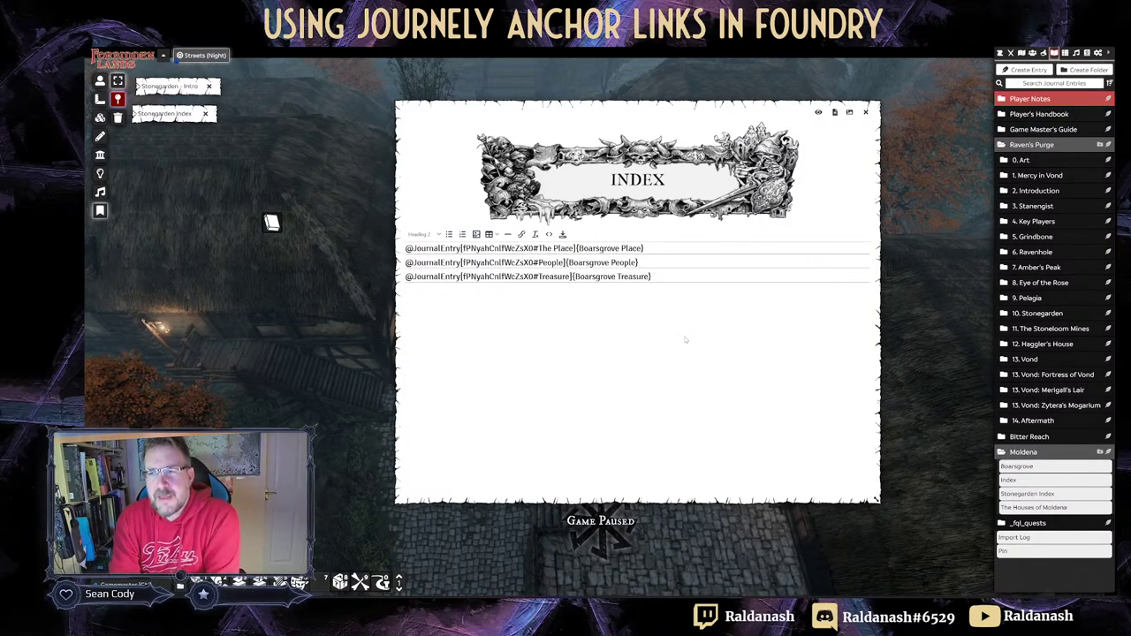
key("Return")
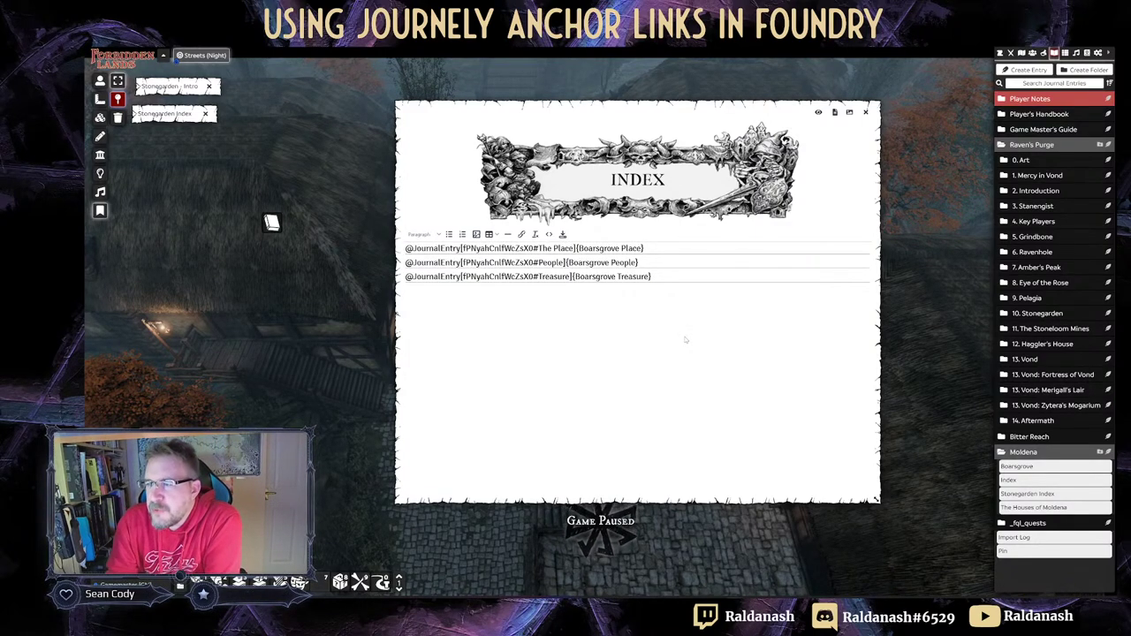
Step: Drag Boarsgrove into the Index as a new link, append #Traps to its ID, and save
left_click_drag(1016, 466, 485, 360)
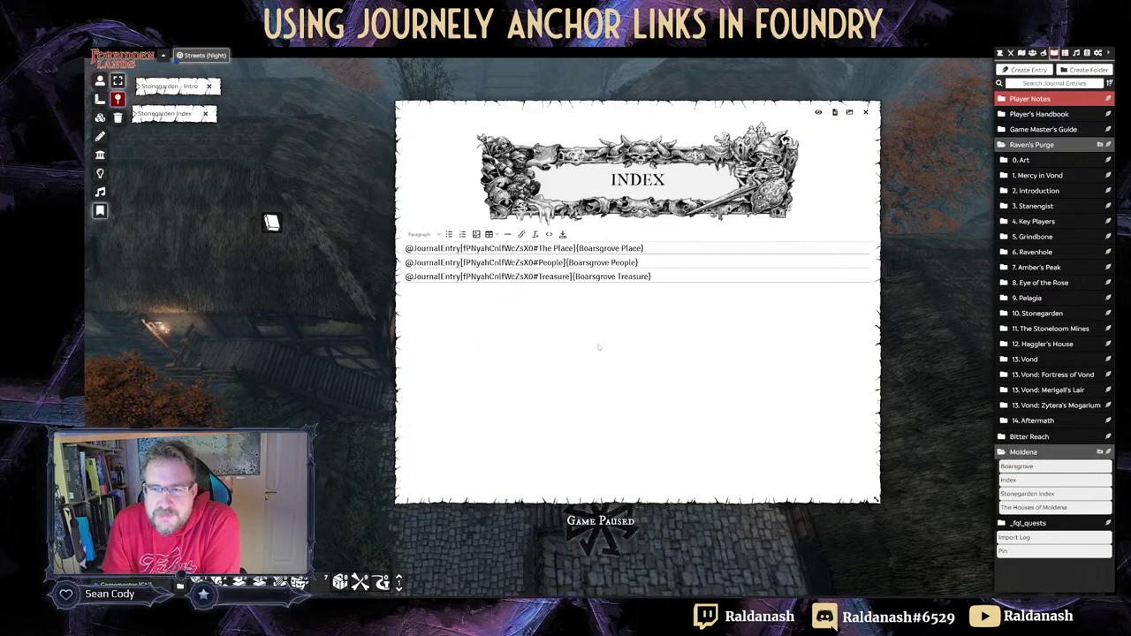
left_click(562, 234)
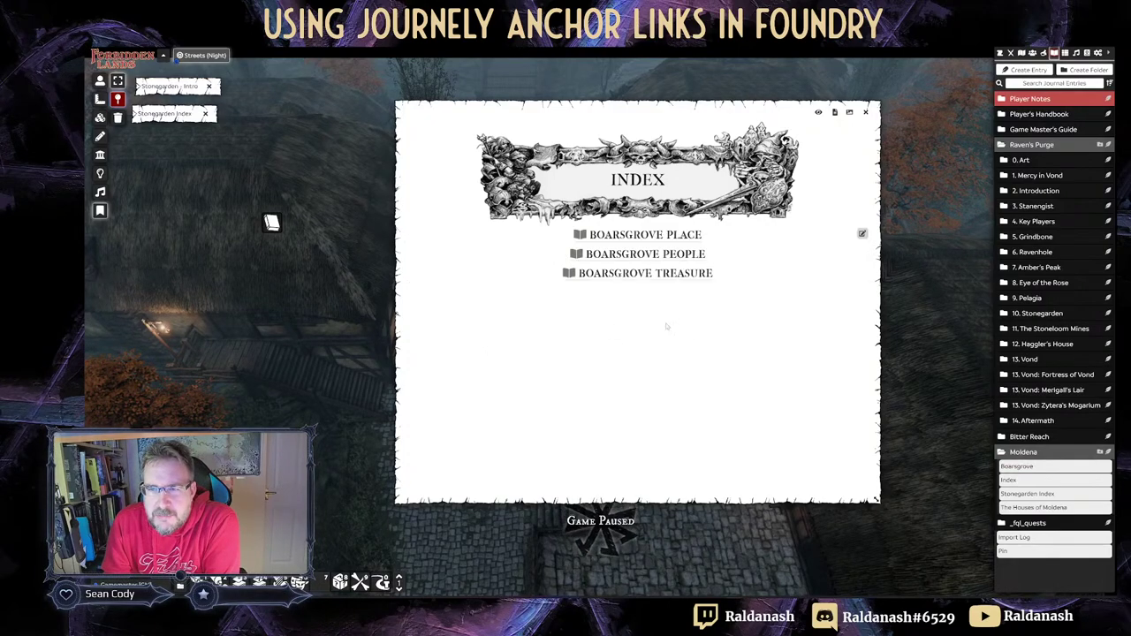
left_click(861, 234)
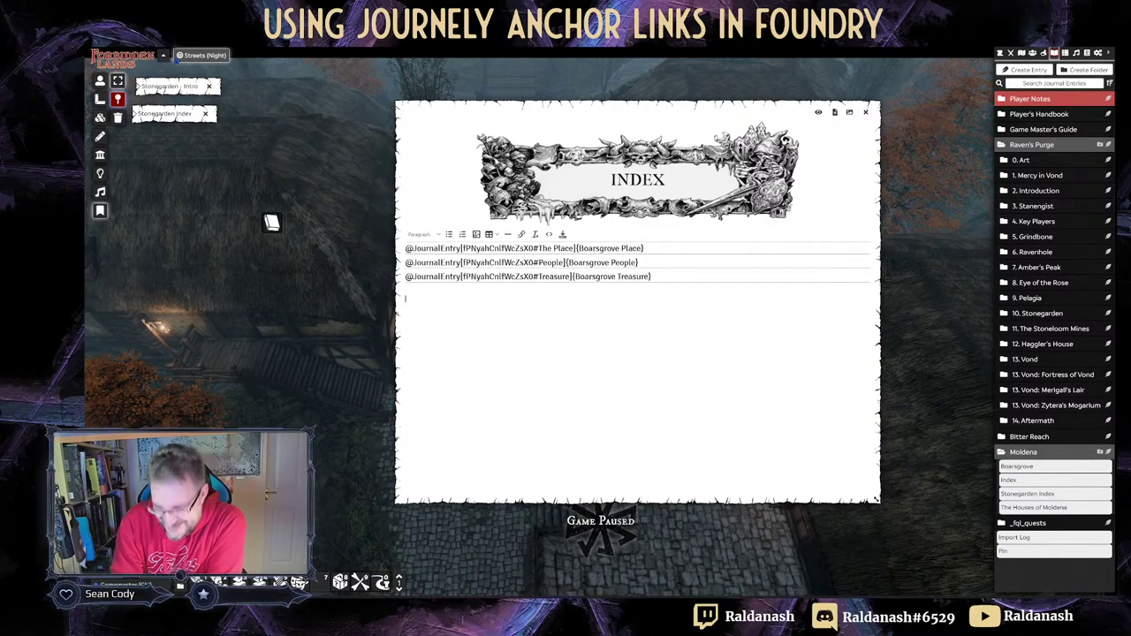
left_click_drag(1016, 466, 415, 300)
left_click_drag(524, 298, 405, 299)
left_click(448, 299)
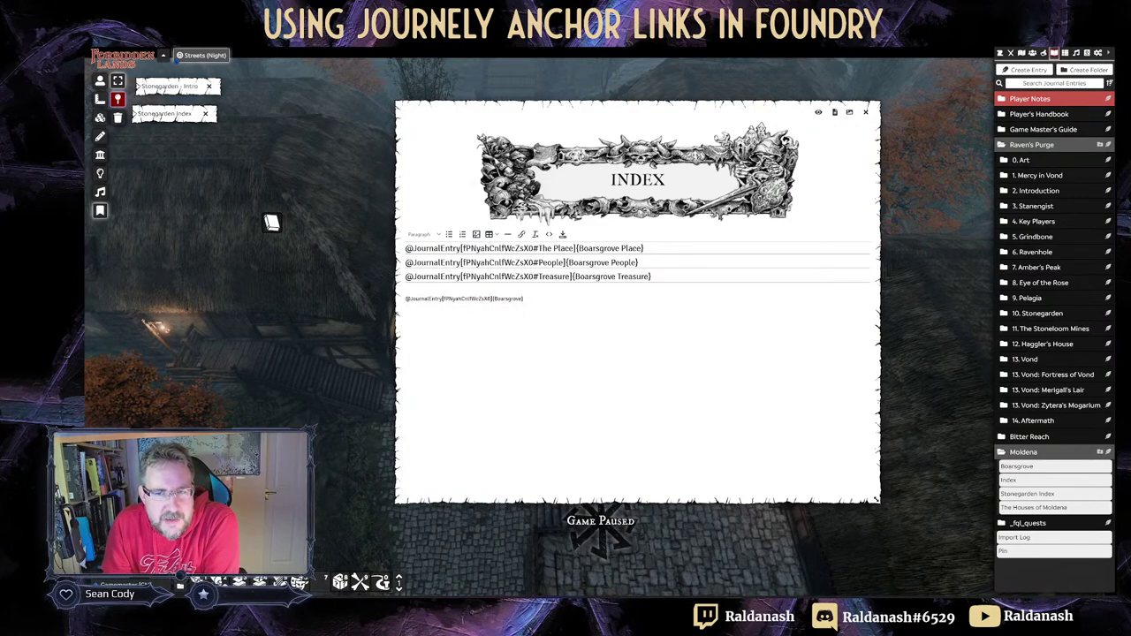
left_click(490, 298)
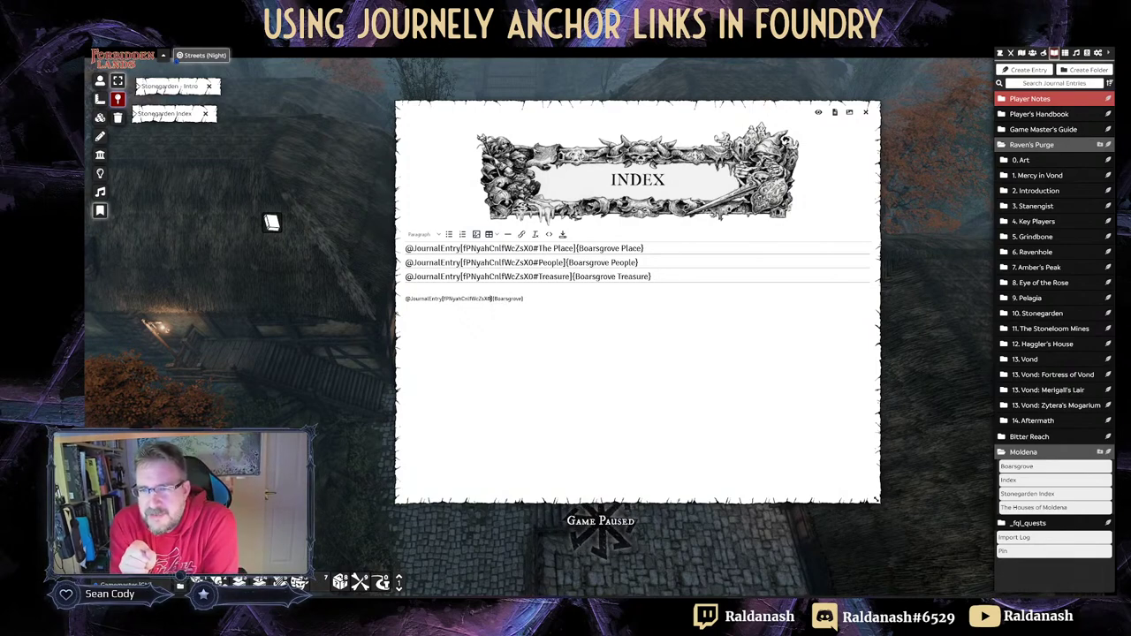
type("#")
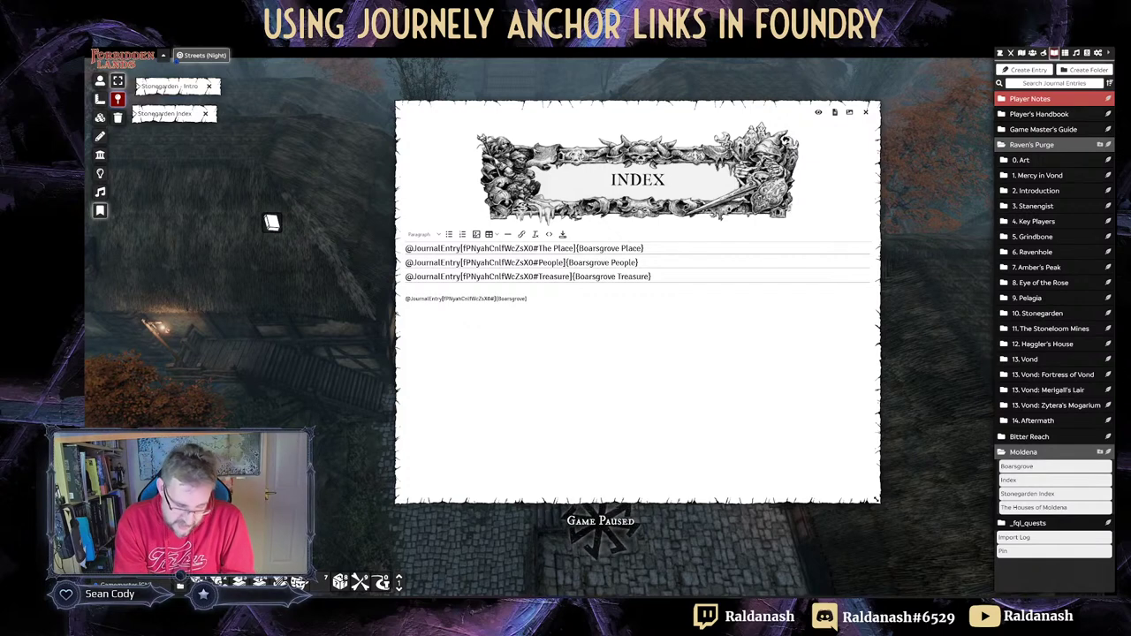
type("T")
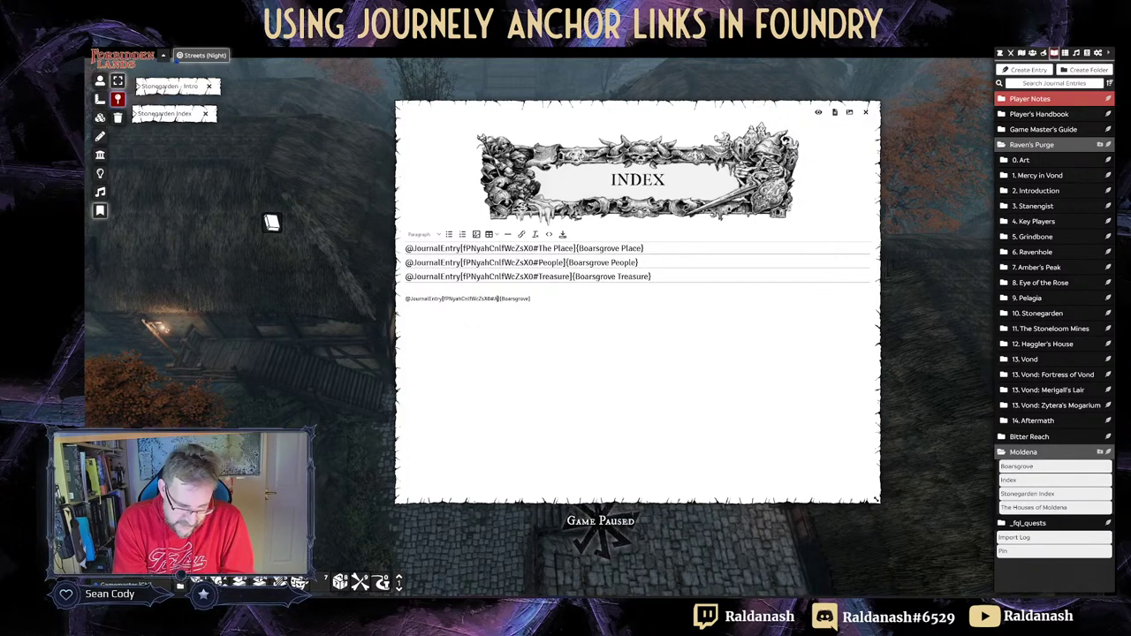
type("raps")
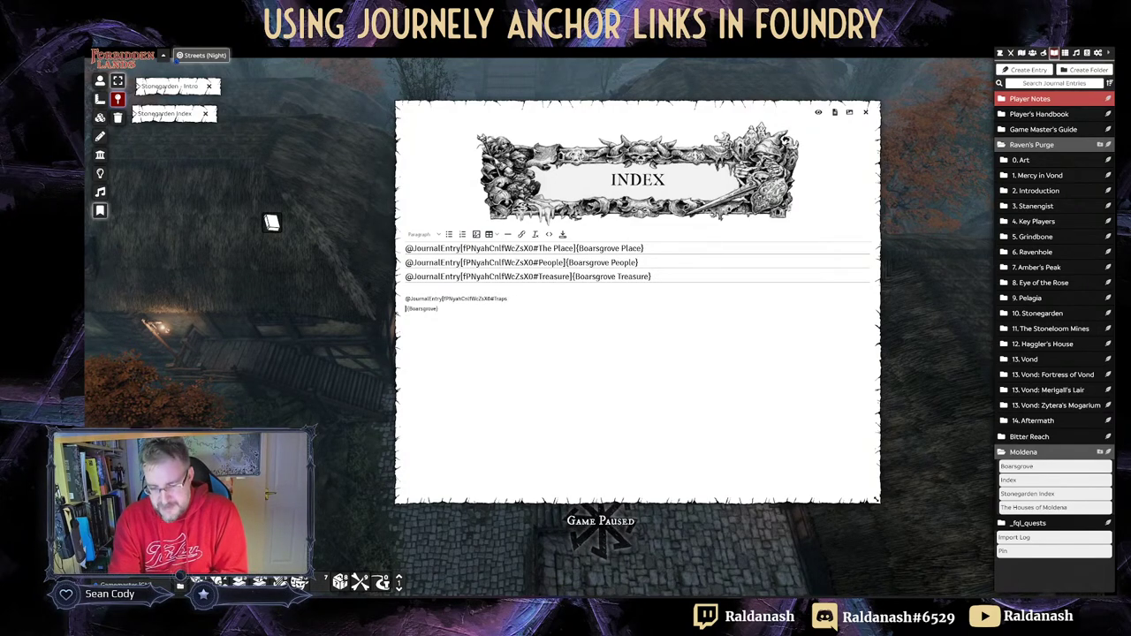
left_click(561, 234)
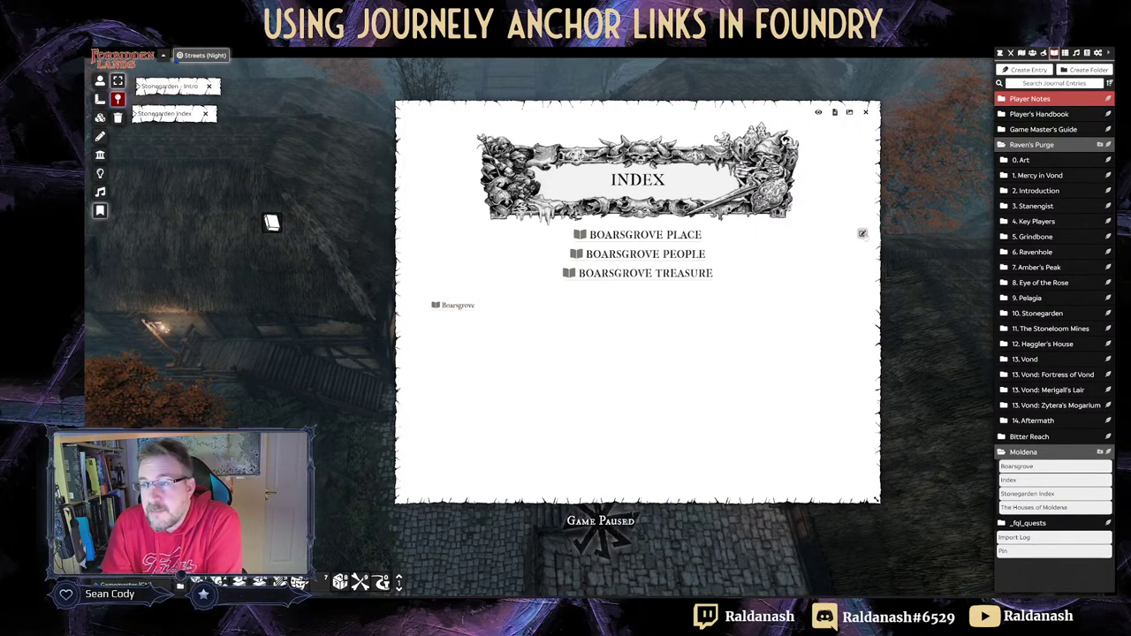
Step: Label the new link 'Boarsgrove Traps', save, and close the Index
left_click(862, 233)
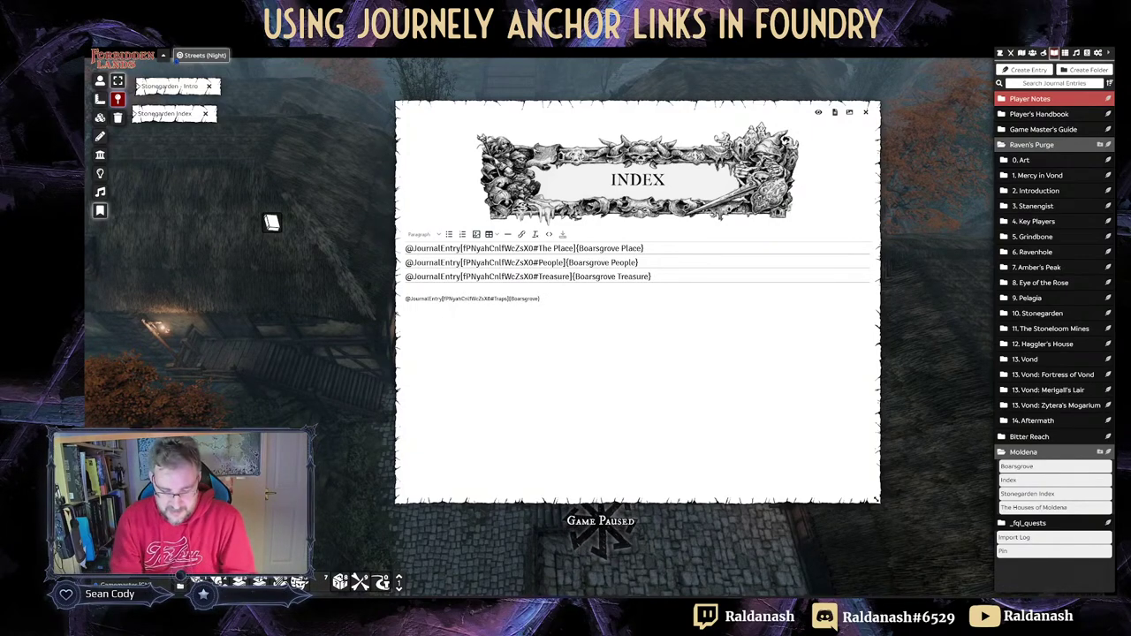
type("Traps")
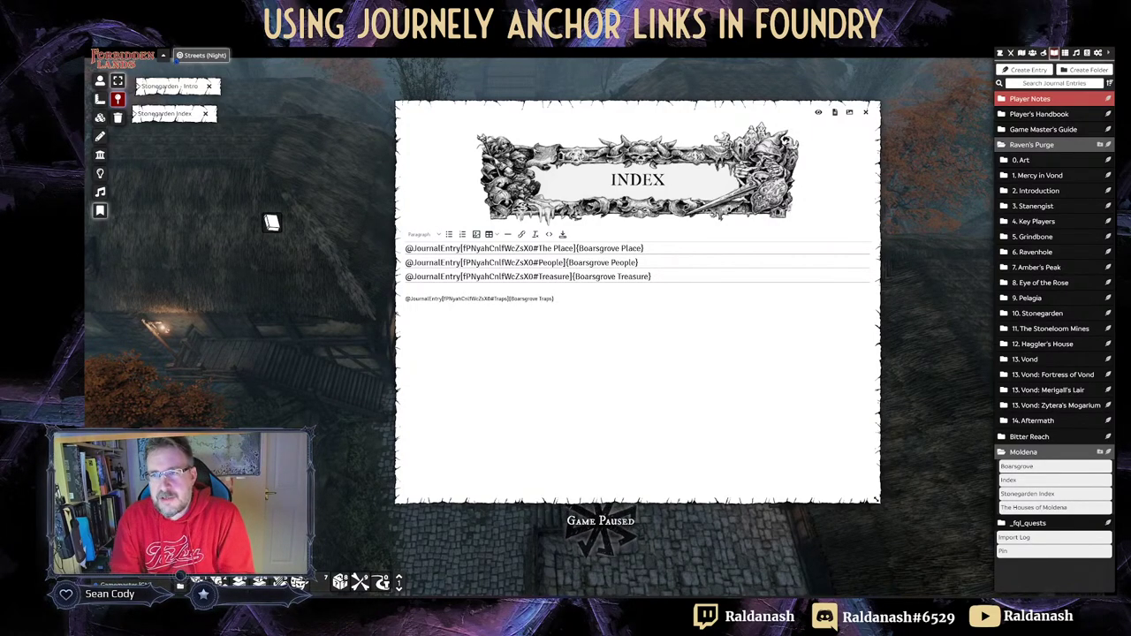
left_click(562, 233)
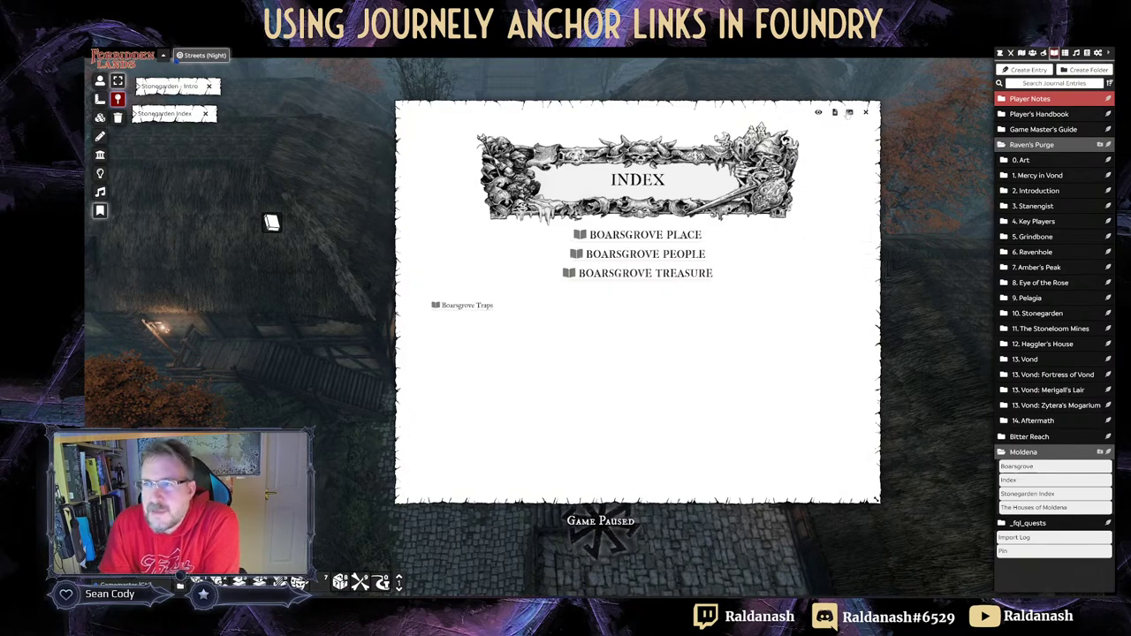
key("Escape")
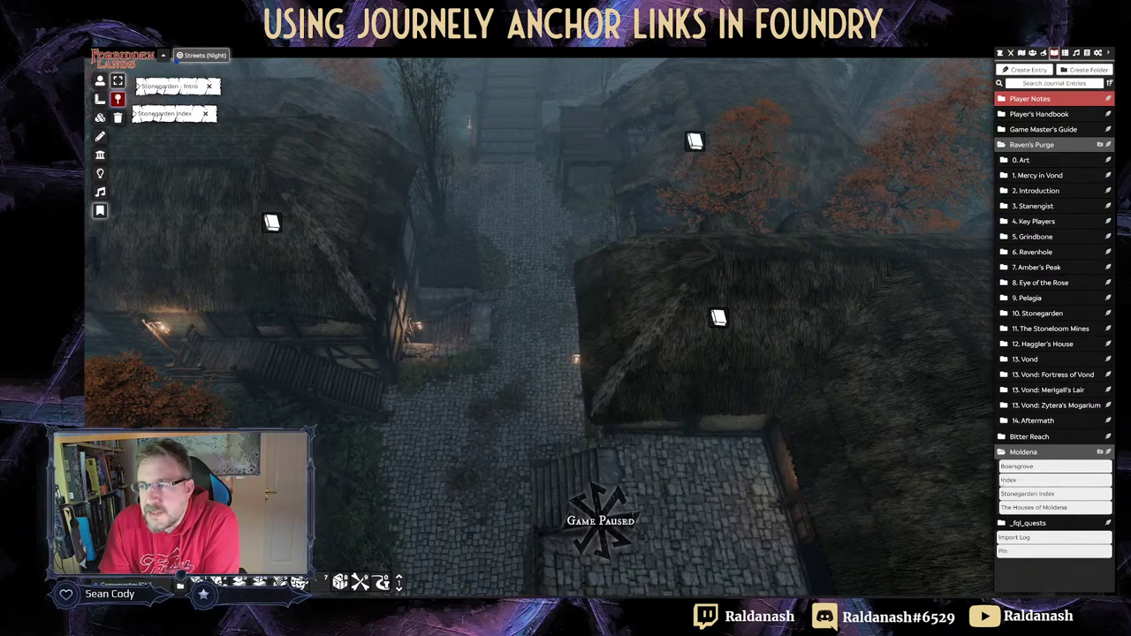
Step: Edit the Boarsgrove journal, pasting more filler text and adding a 'Traps' line at the end
left_click(1016, 466)
scroll(795, 238, "down", 10)
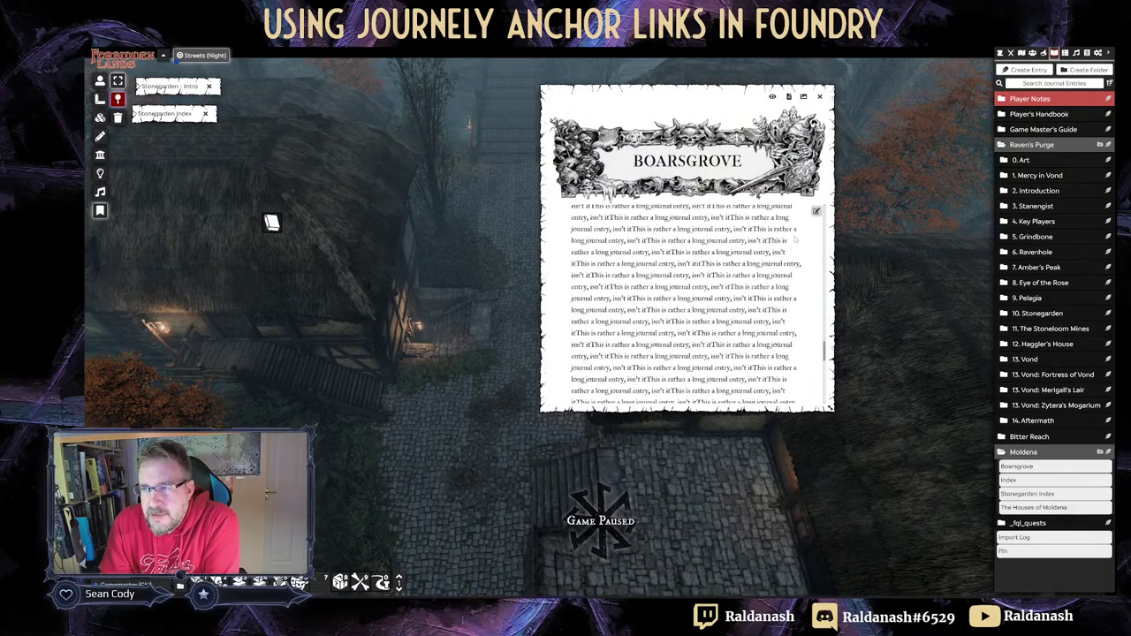
left_click(816, 212)
scroll(817, 216, "down", 15)
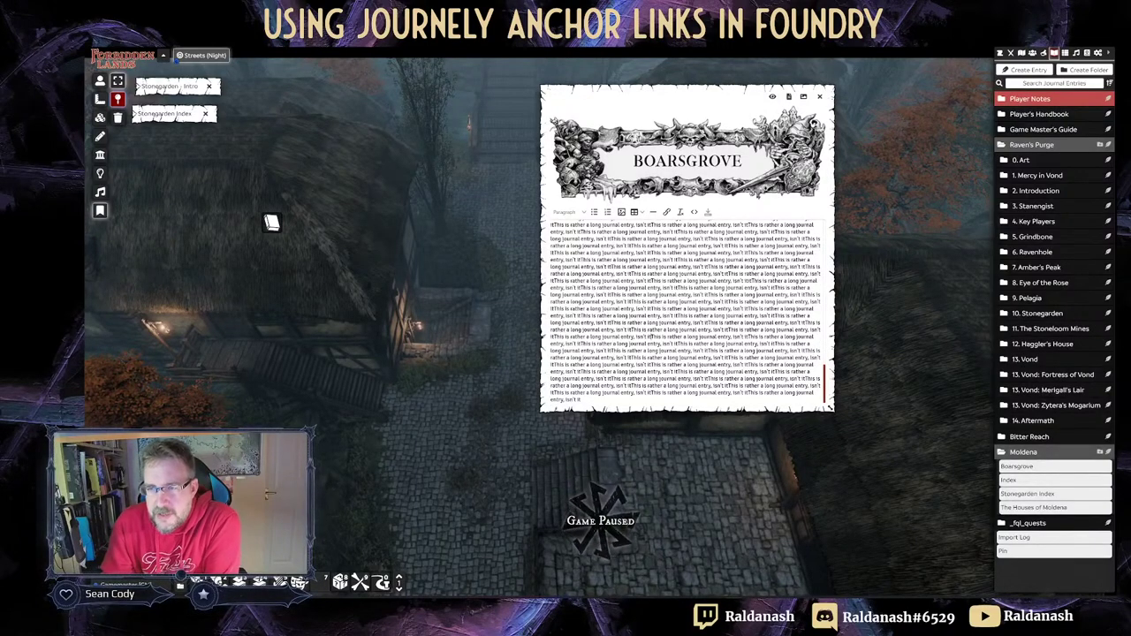
key("Return")
key("Return")
key("ctrl+v")
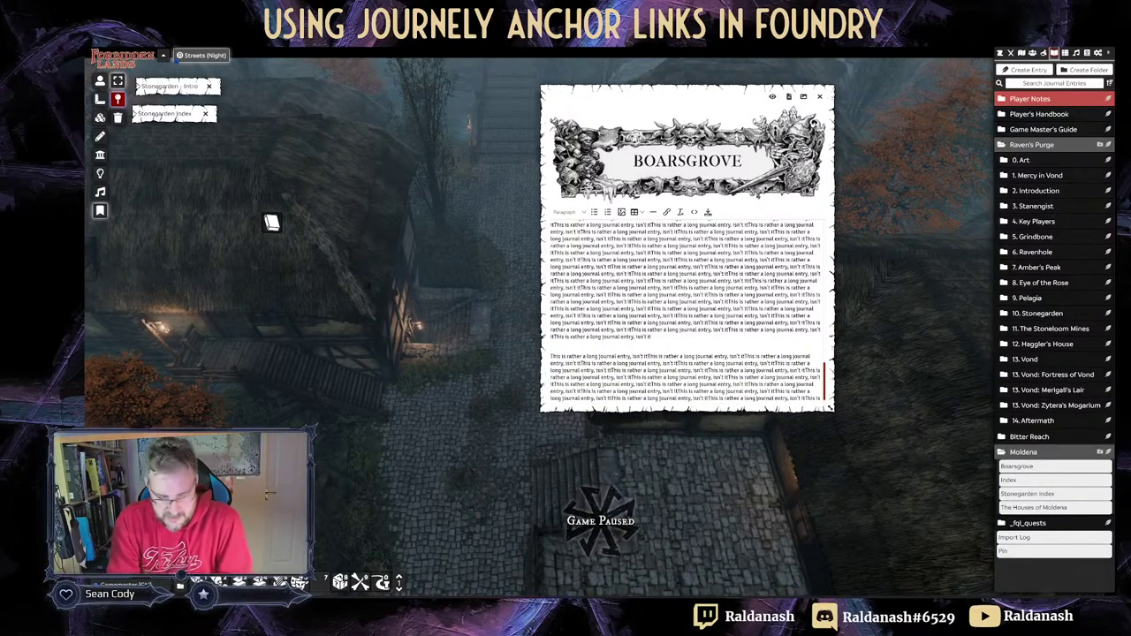
type("Traps")
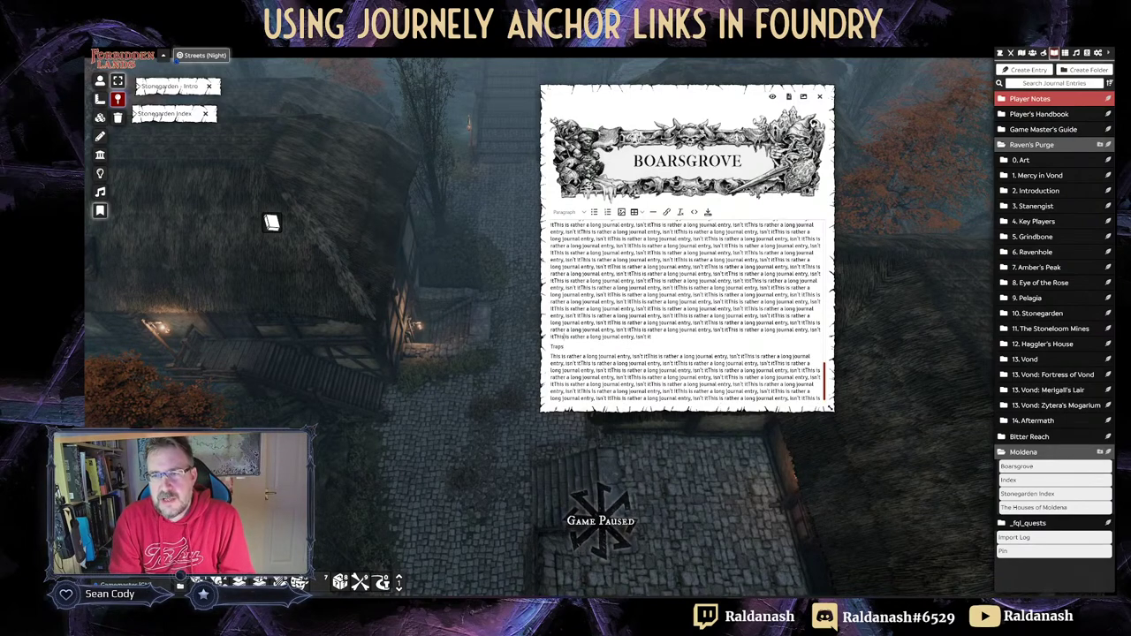
Step: Format the Traps line as Heading 3 and save the entry
key("shift+Home")
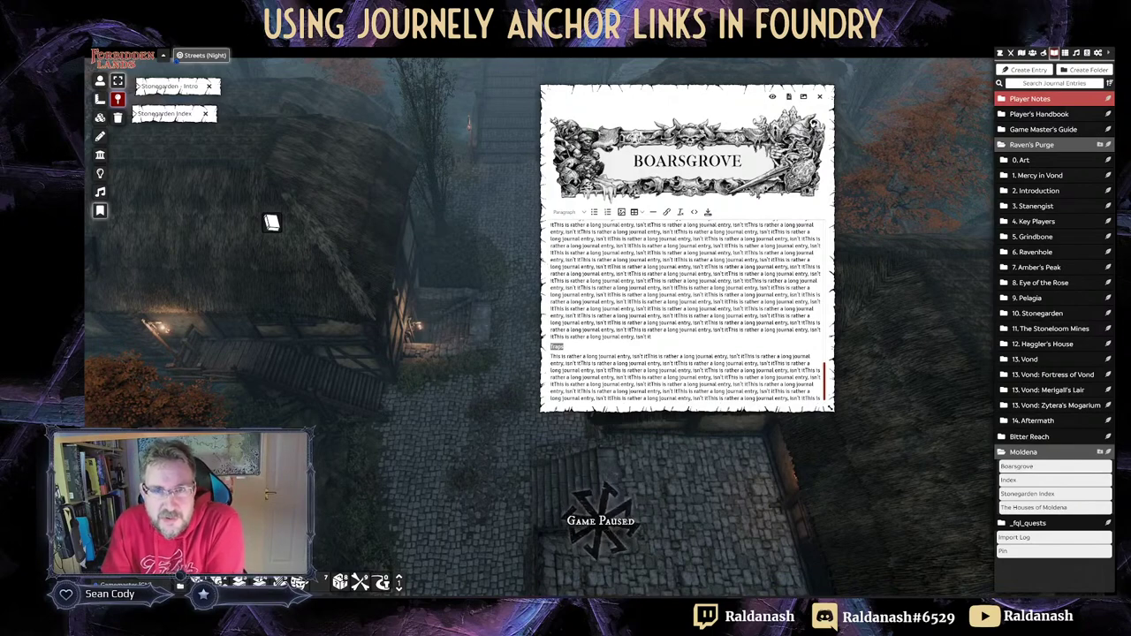
left_click(568, 212)
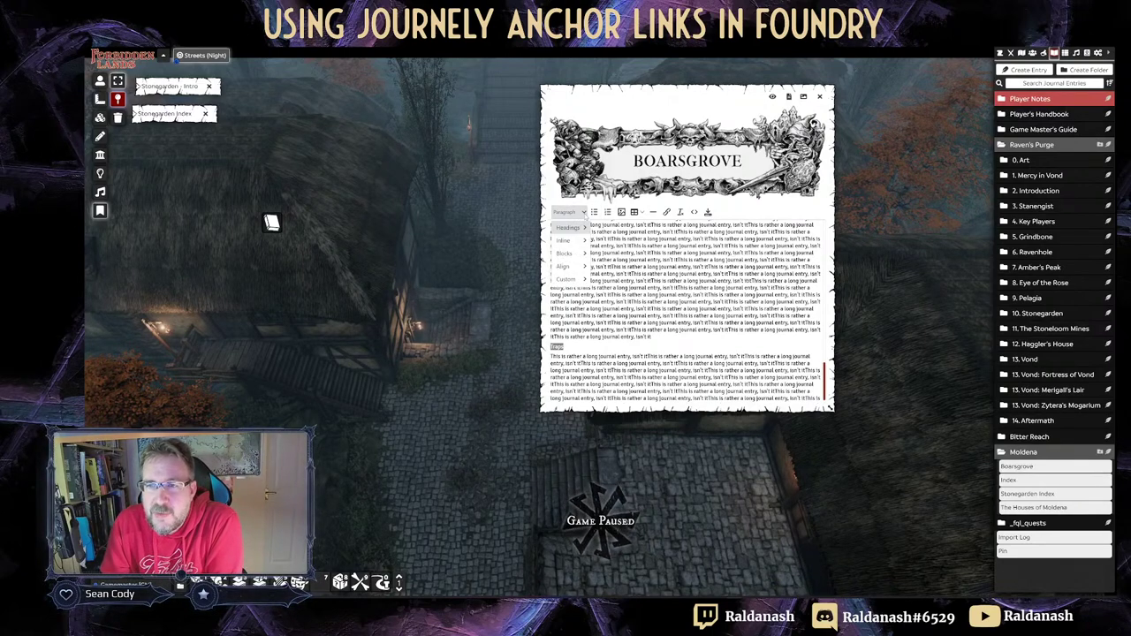
mouse_move(569, 227)
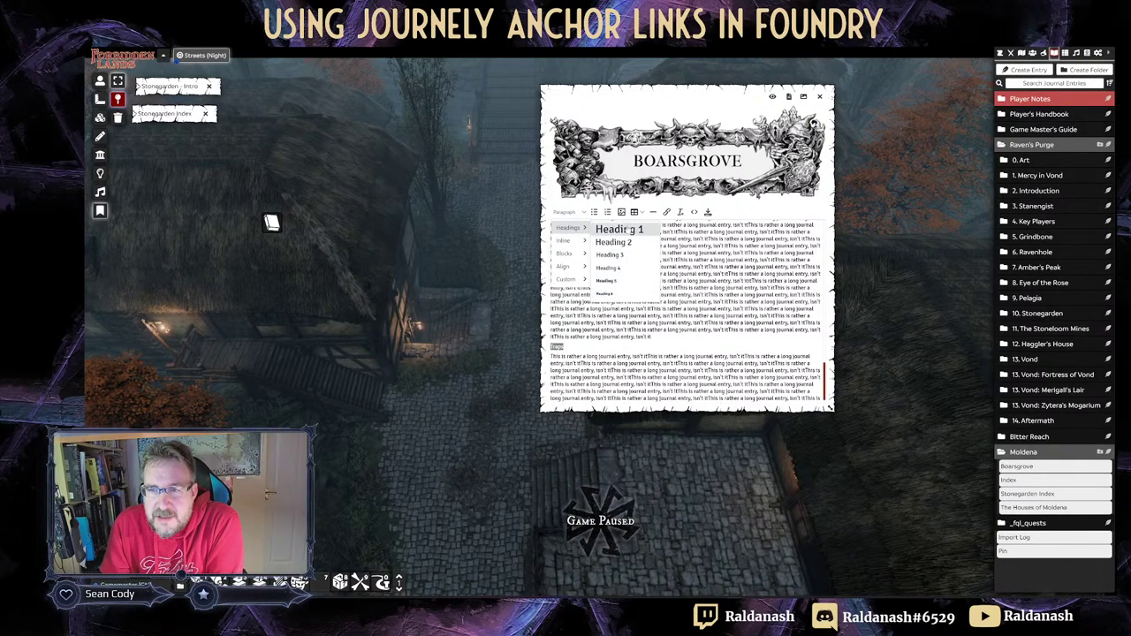
left_click(609, 254)
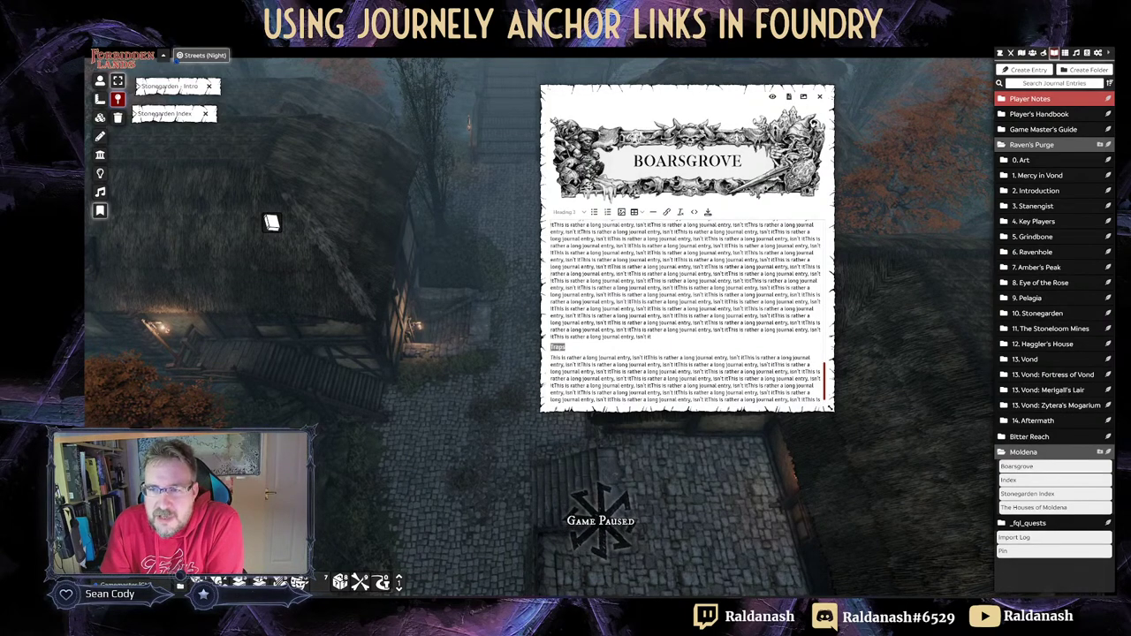
left_click(708, 212)
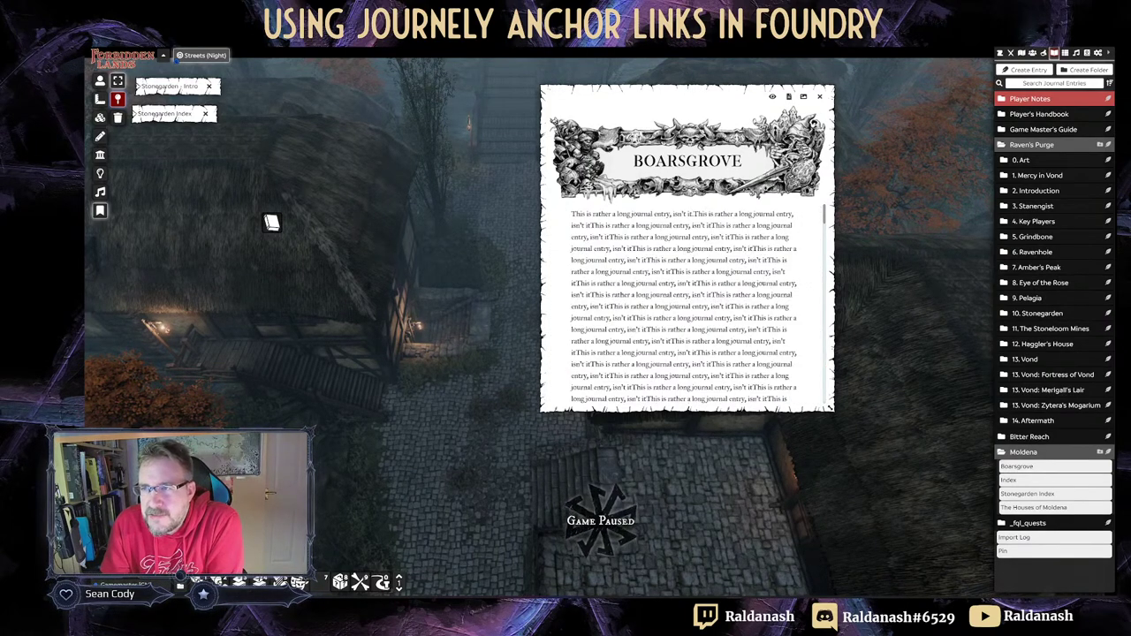
Step: Scroll the Boarsgrove journal and close it
scroll(683, 305, "up", 1)
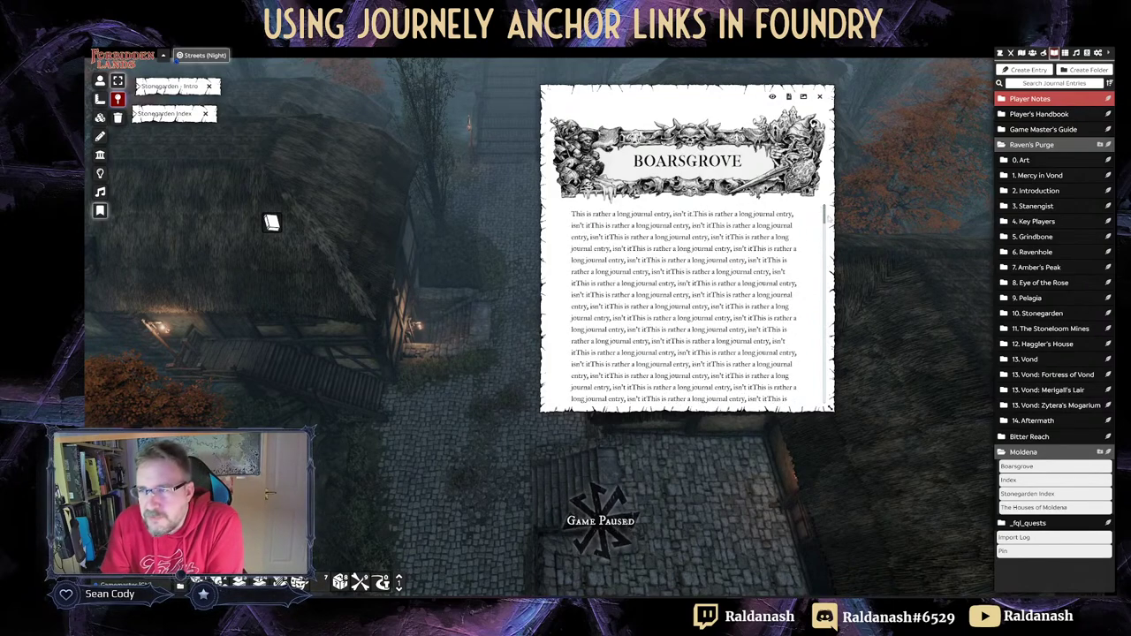
scroll(826, 219, "down", 2)
left_click_drag(827, 221, 841, 401)
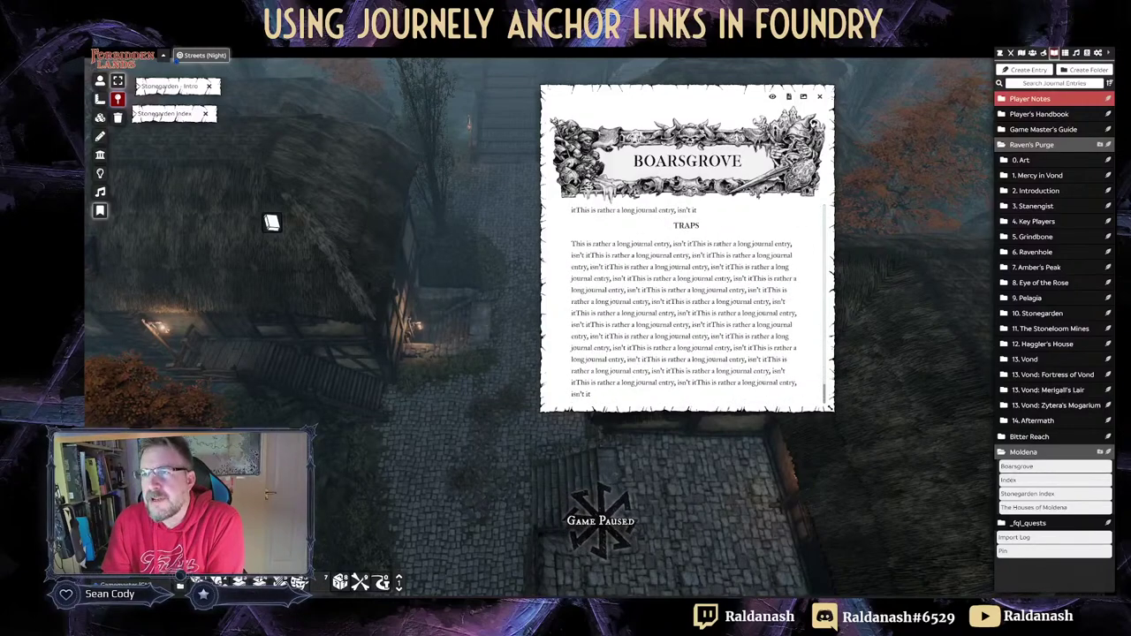
left_click(819, 97)
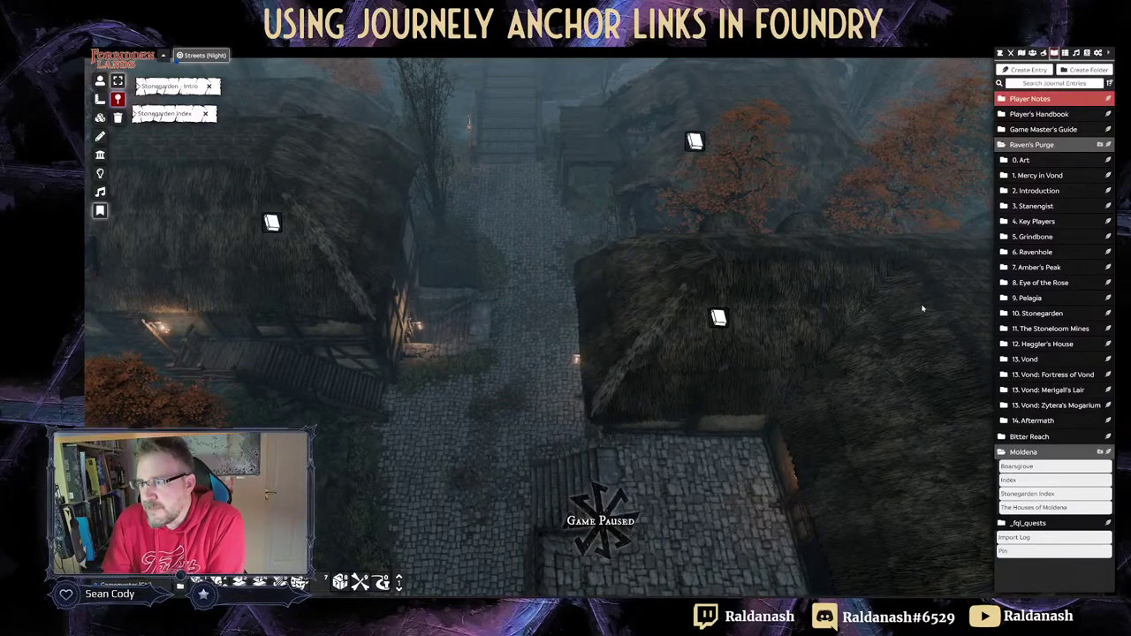
Step: Open and resize the Index, follow the Boarsgrove Traps link, then close the Index
left_click(1008, 480)
left_click_drag(538, 295, 257, 296)
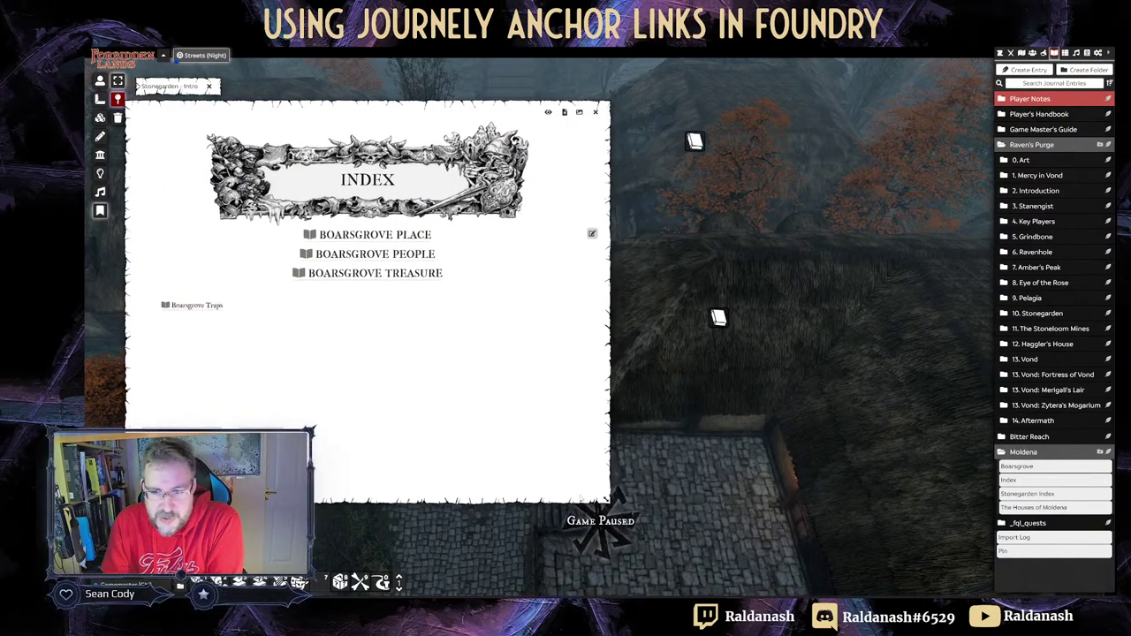
left_click_drag(607, 500, 397, 478)
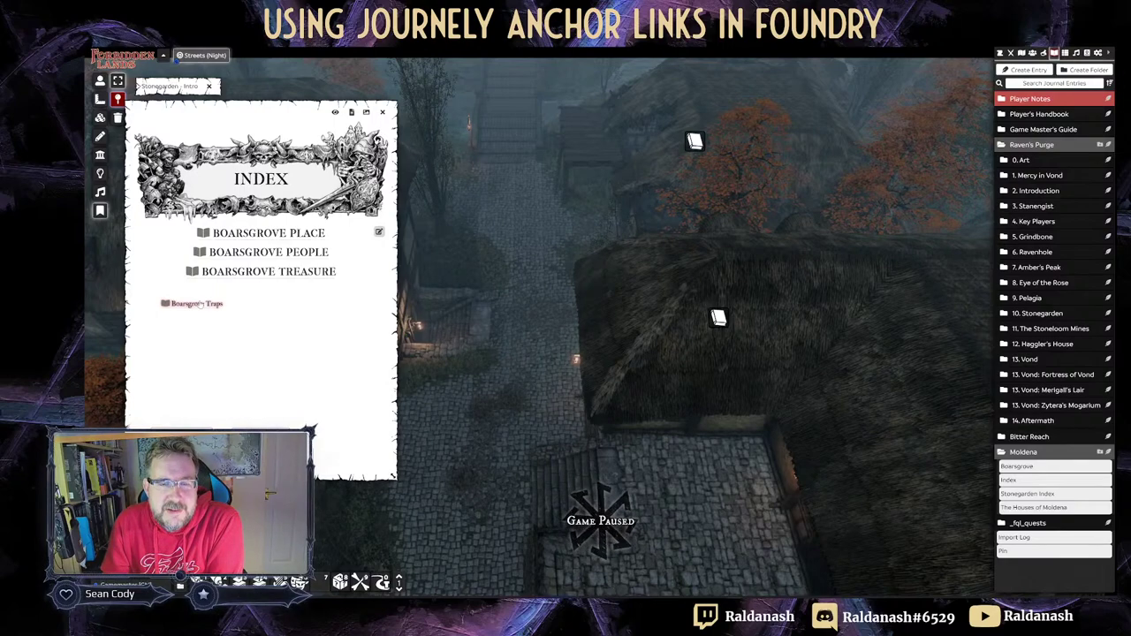
left_click(196, 304)
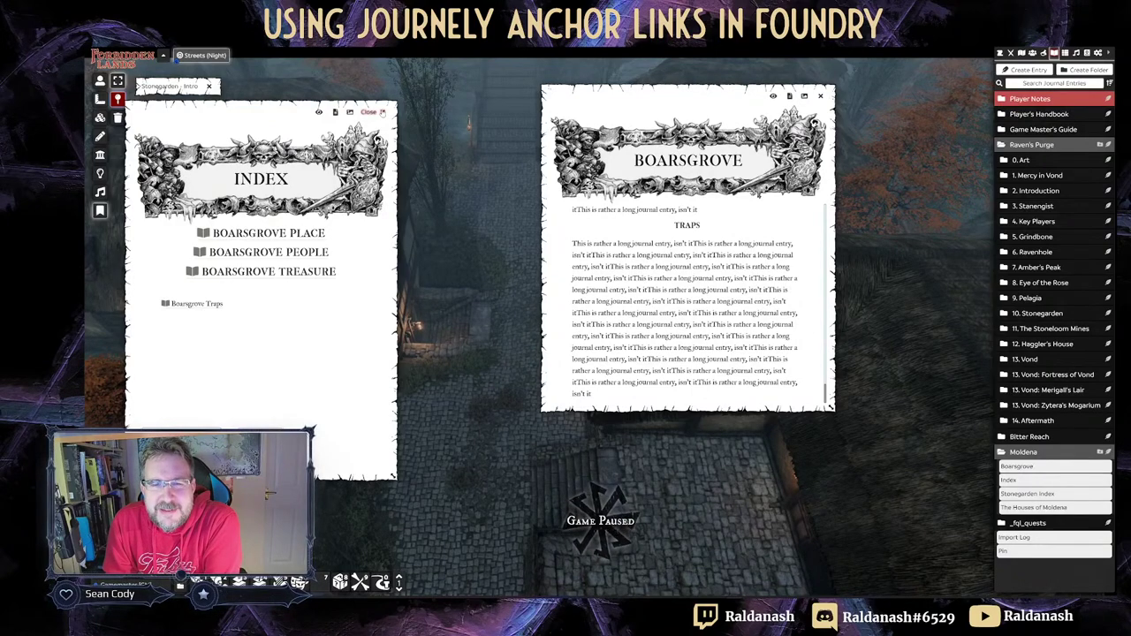
left_click(382, 112)
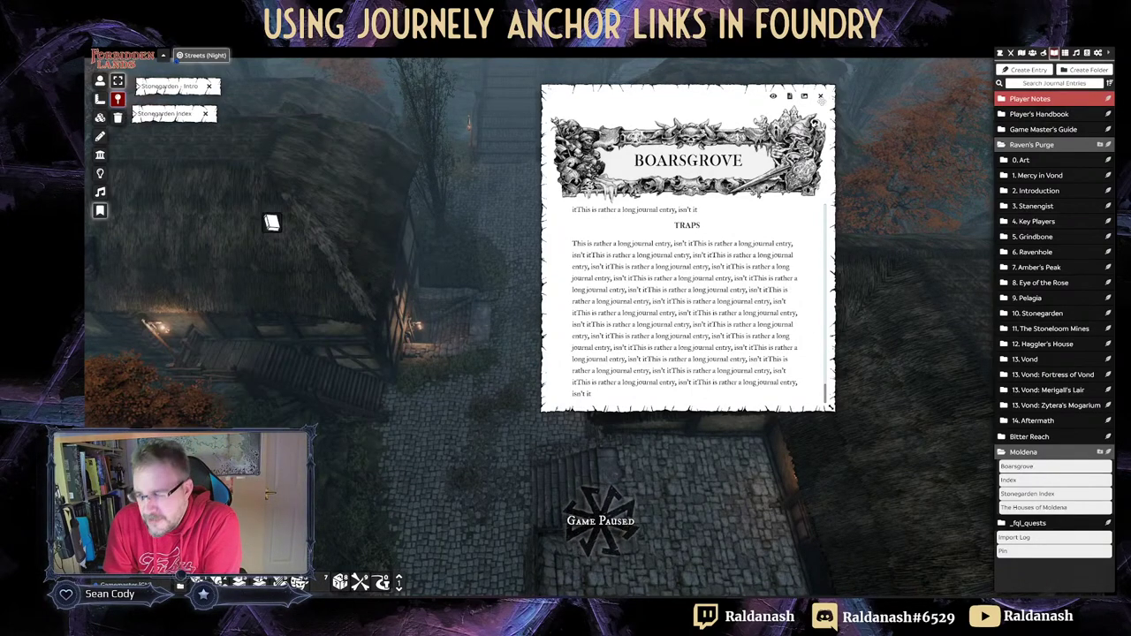
Step: Close the Boarsgrove journal and pan the map toward the thatched houses
left_click(821, 95)
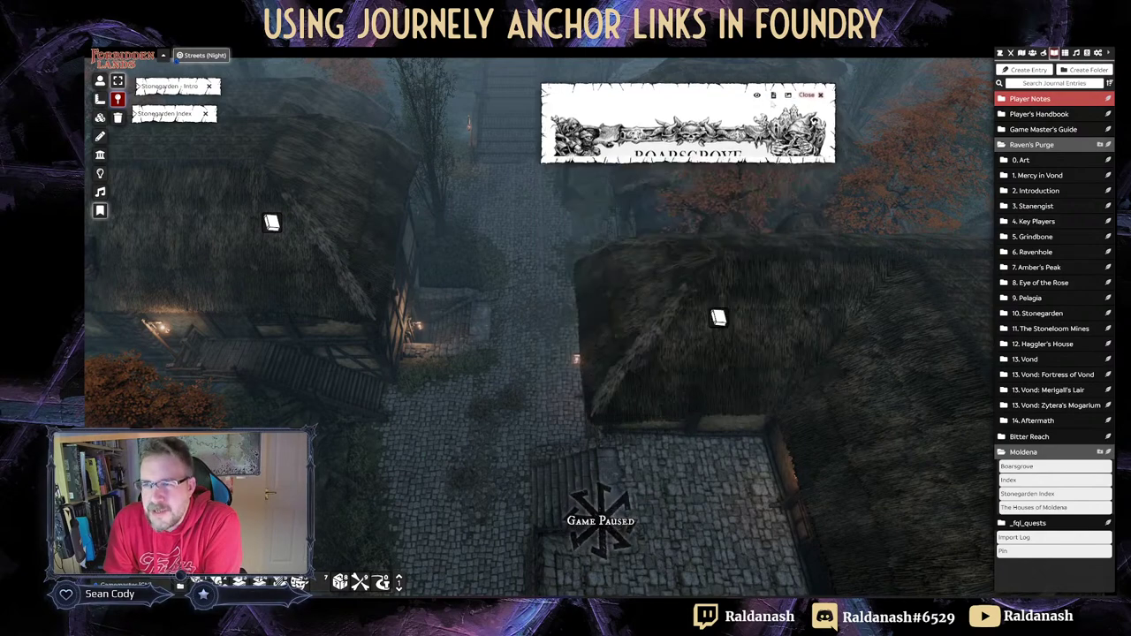
scroll(478, 342, "down", 1)
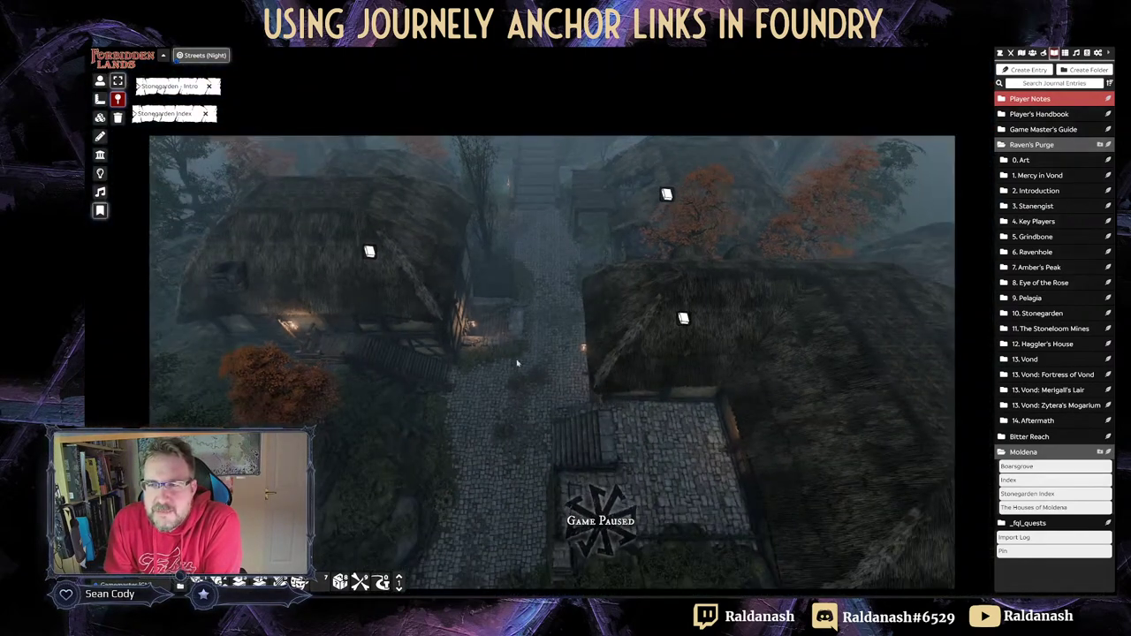
scroll(482, 261, "up", 3)
left_click_drag(509, 300, 631, 405)
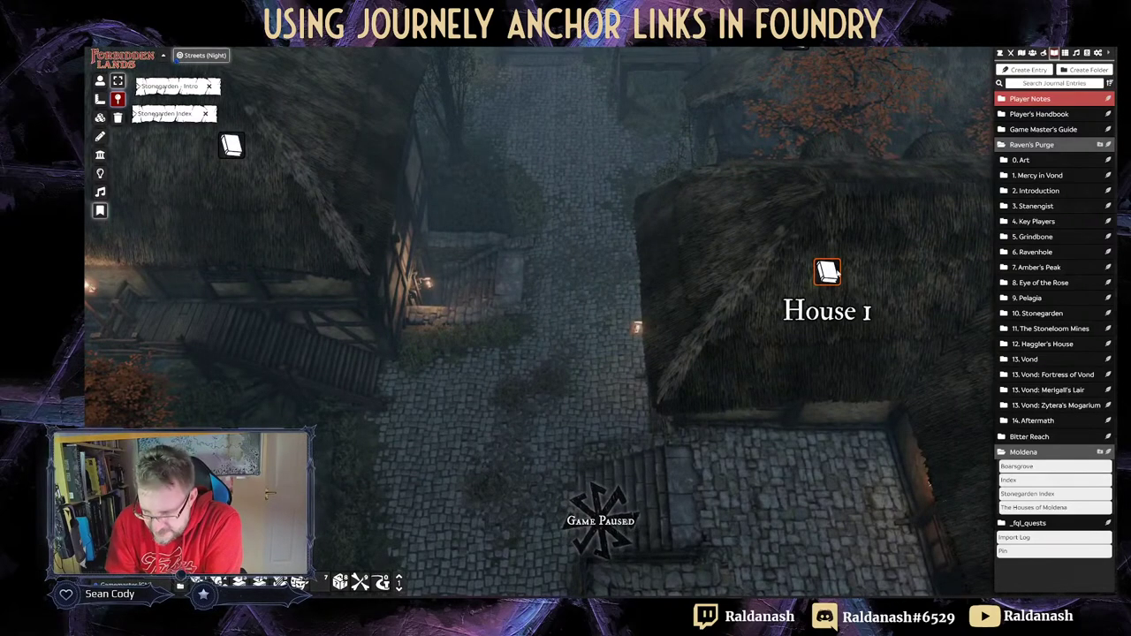
Step: Open The Houses of Moldena and scroll down to its last house section
left_click(1033, 508)
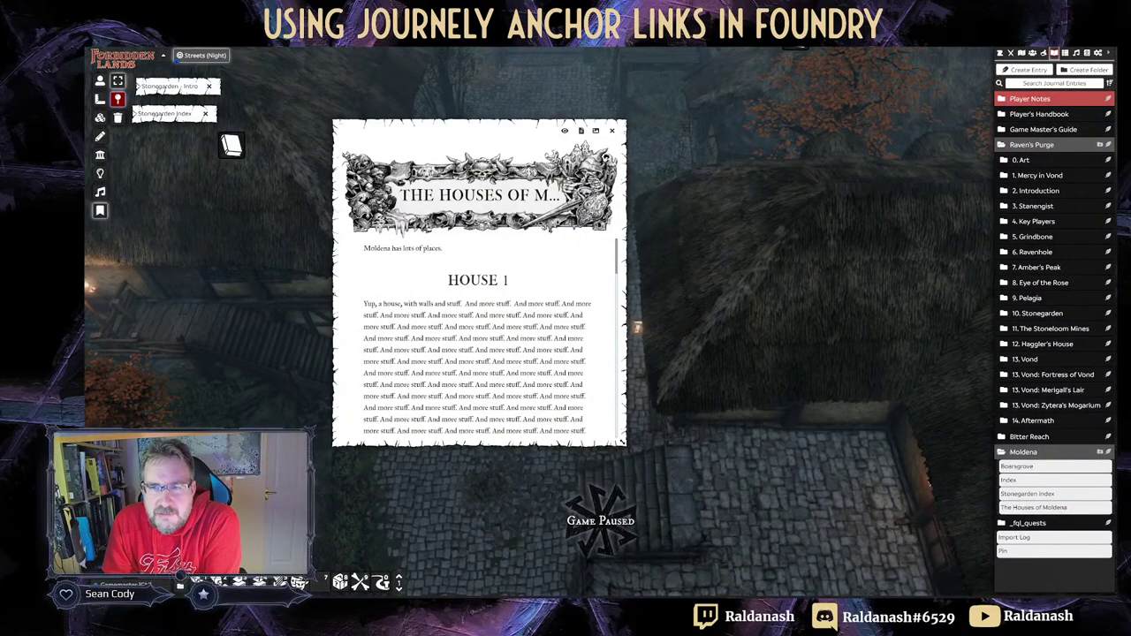
scroll(612, 254, "down", 1)
scroll(612, 254, "up", 1)
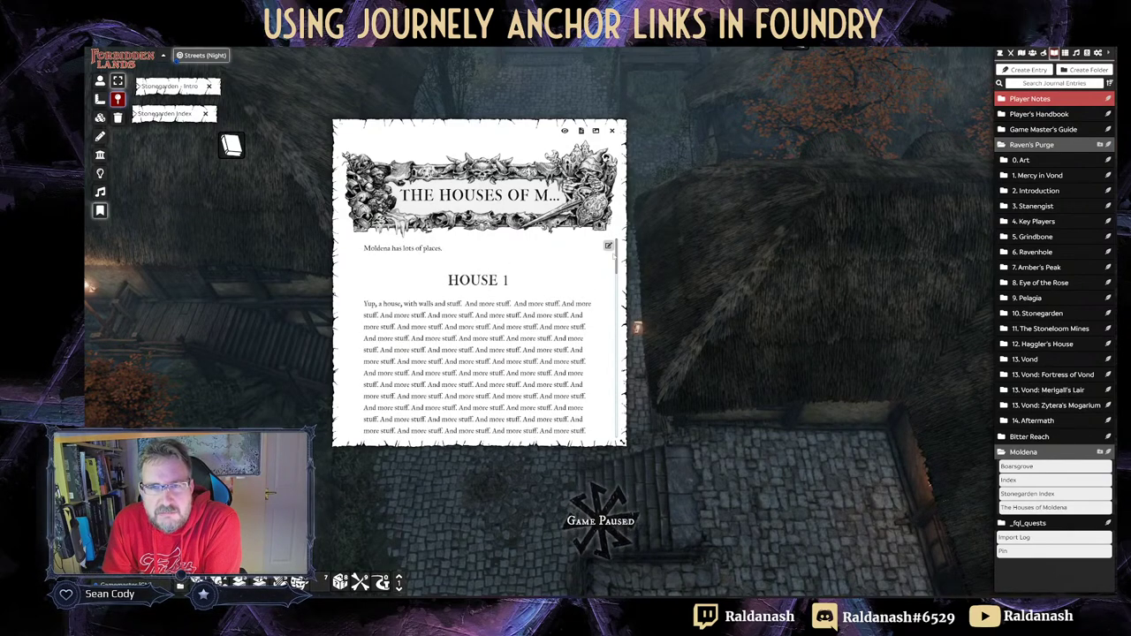
scroll(612, 253, "down", 5)
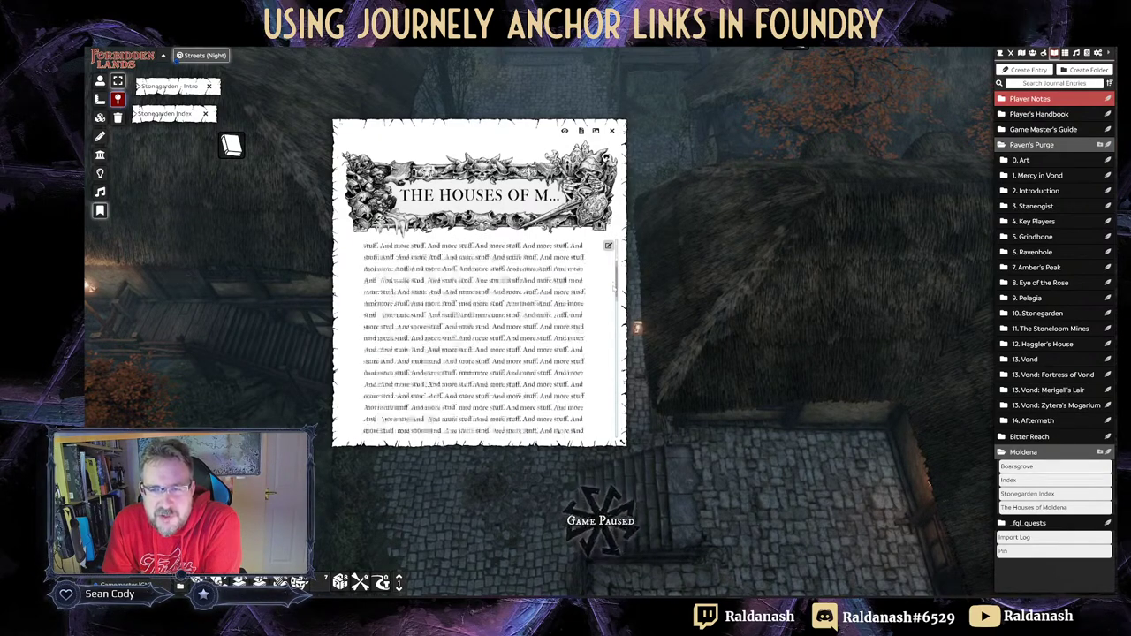
scroll(612, 254, "down", 8)
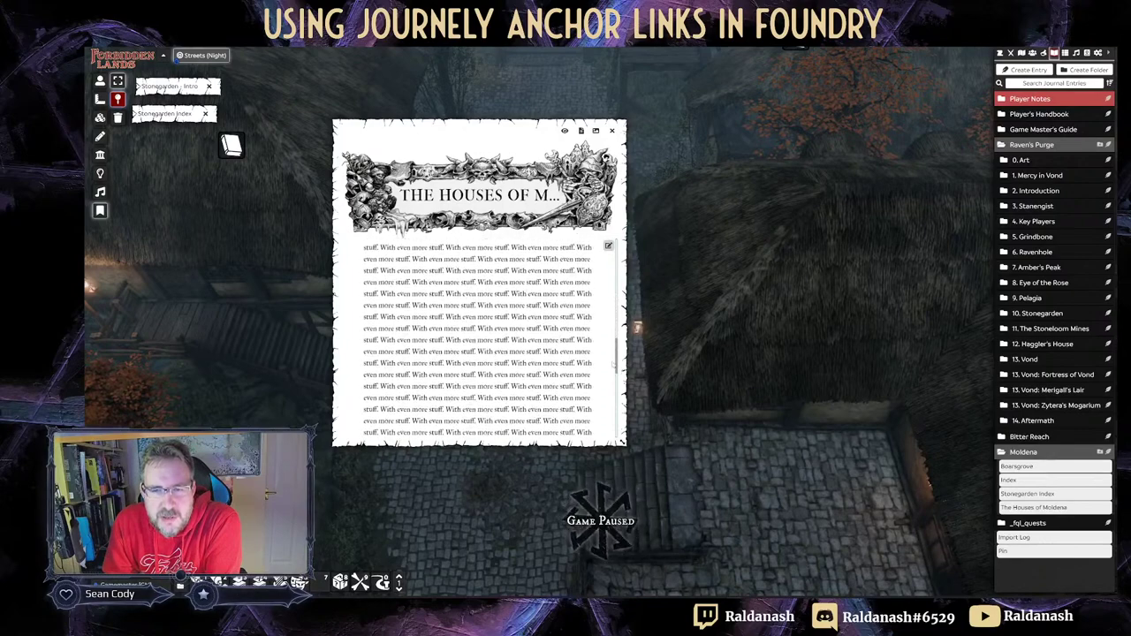
scroll(613, 389, "down", 3)
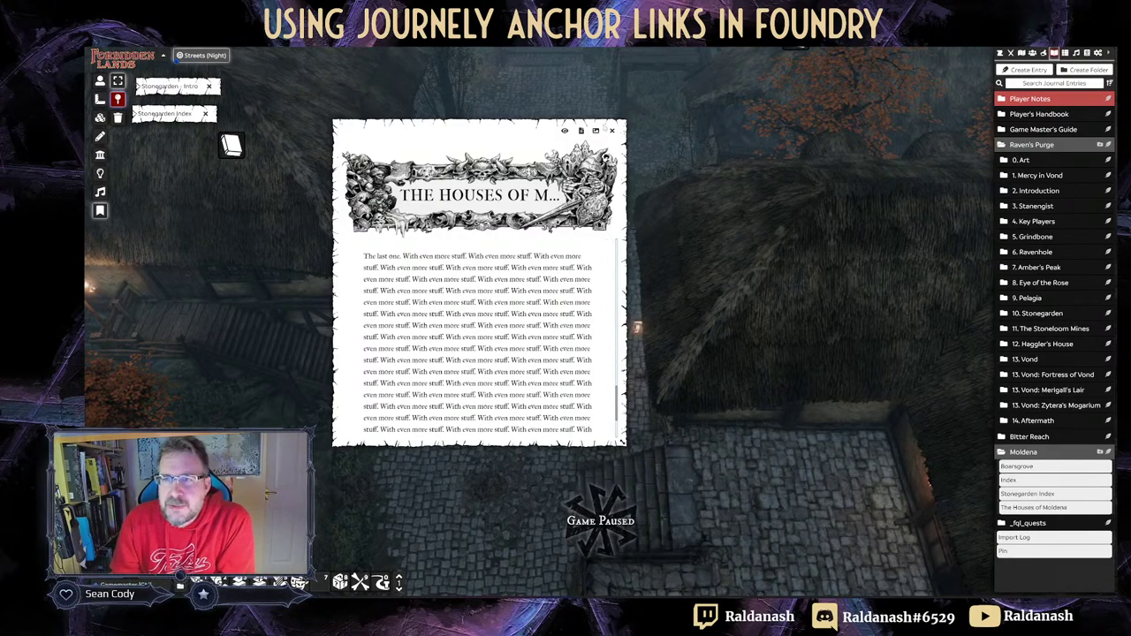
Step: Place The Houses of Moldena as a map note on the right-hand thatched roof, labelled 'House 1'
left_click(611, 131)
left_click_drag(1038, 509, 733, 273)
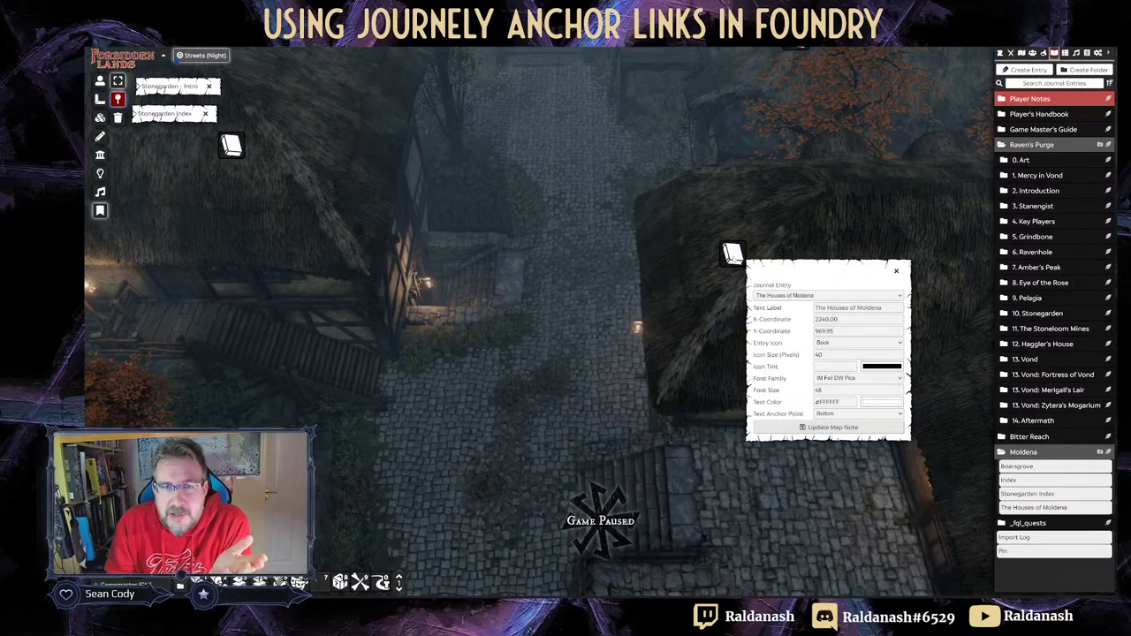
left_click(815, 308)
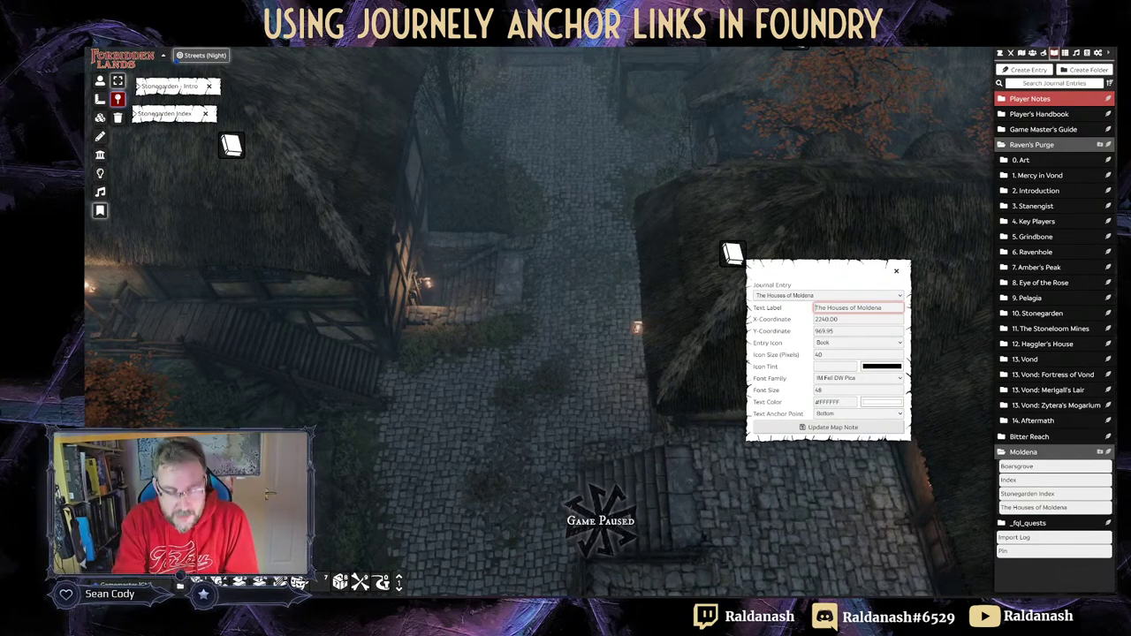
key("ctrl+a")
type("House 1")
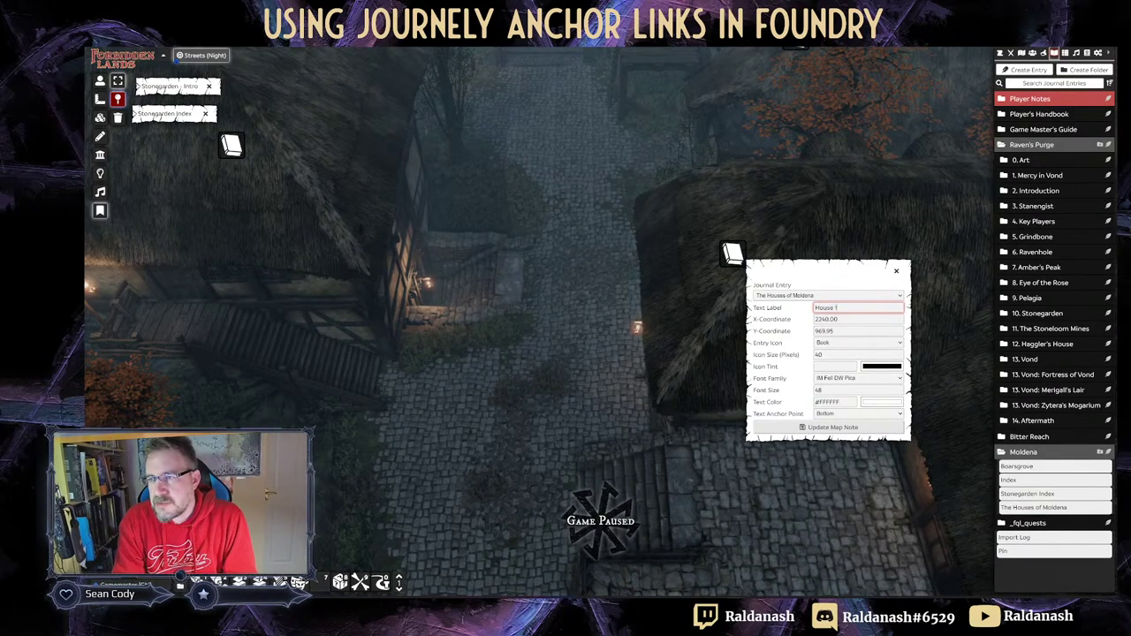
left_click(861, 429)
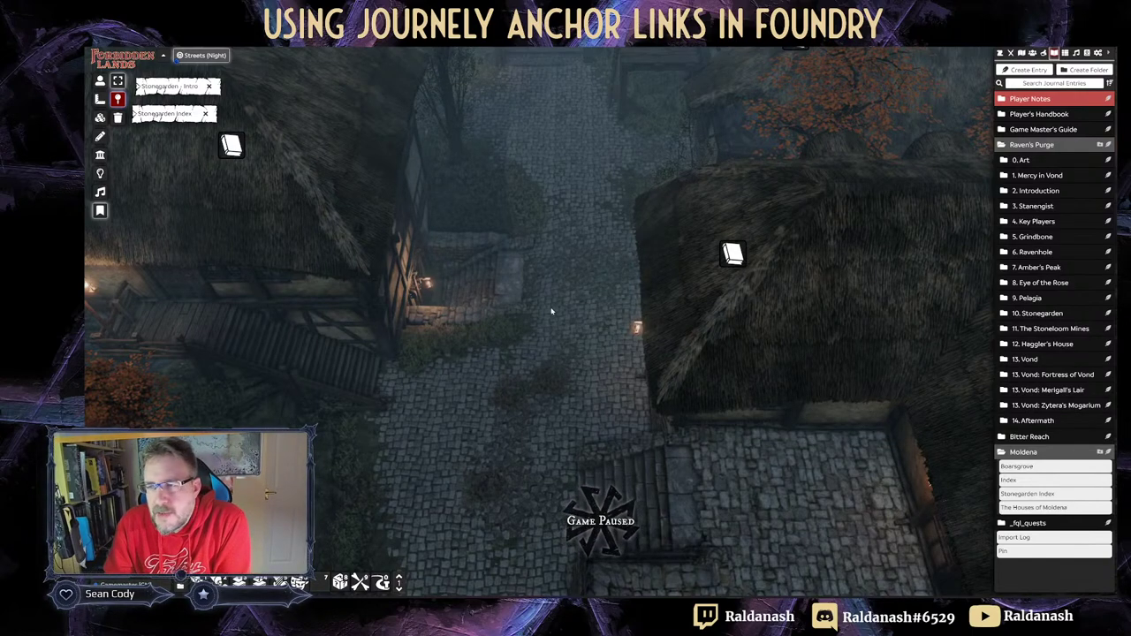
Step: Open the House 1, House 2 and House 3 map notes to check that each opens its own journal section
double_click(730, 258)
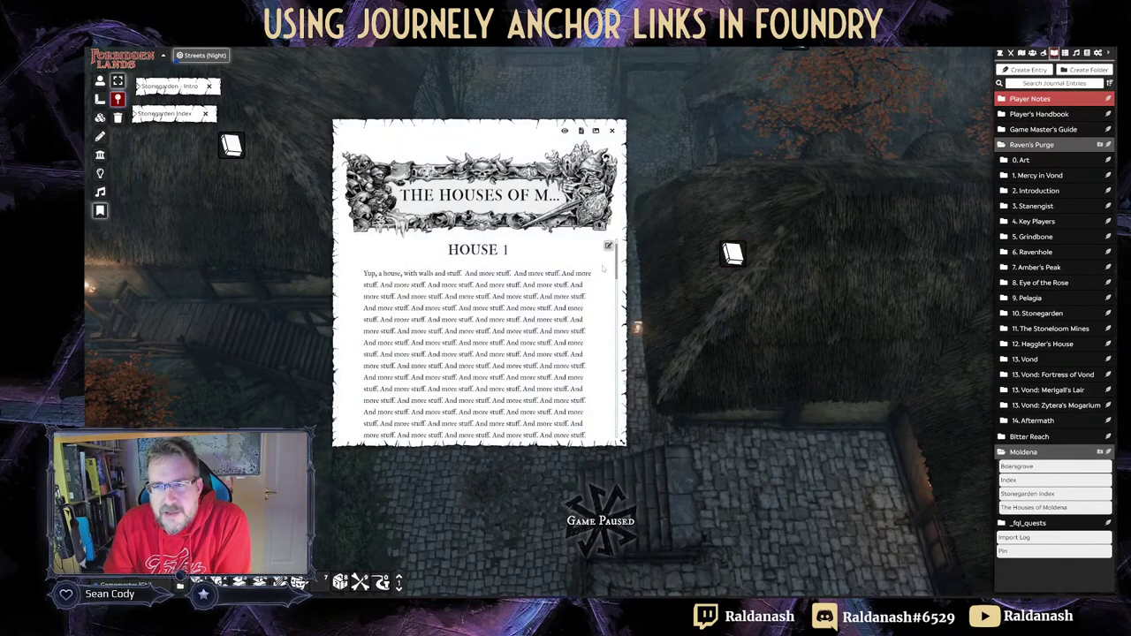
scroll(615, 270, "up", 1)
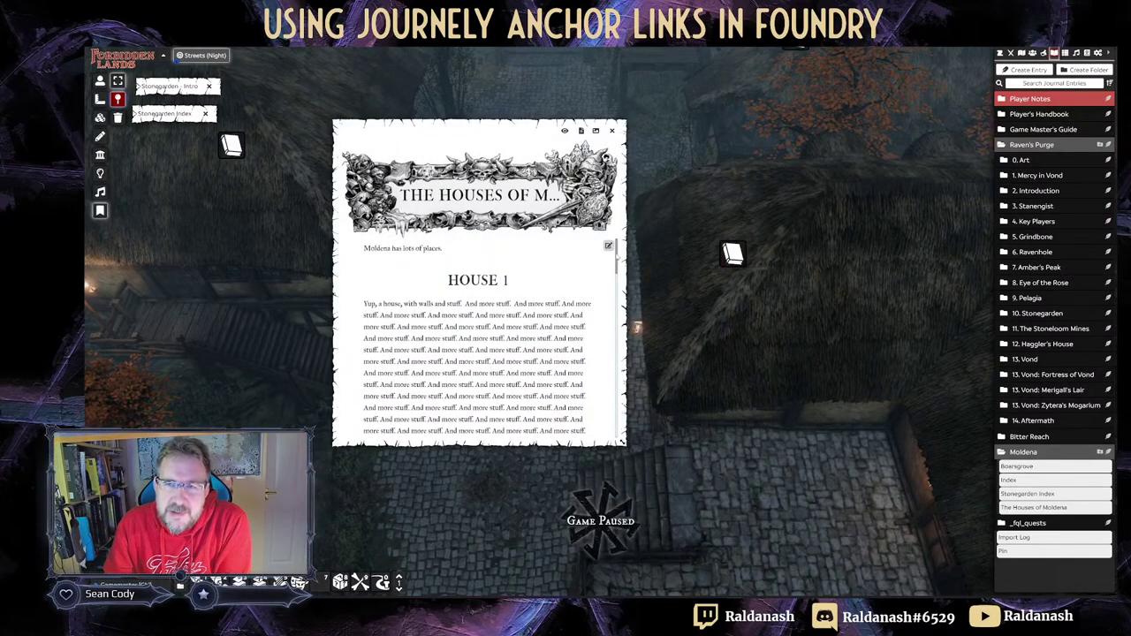
scroll(477, 340, "up", 1)
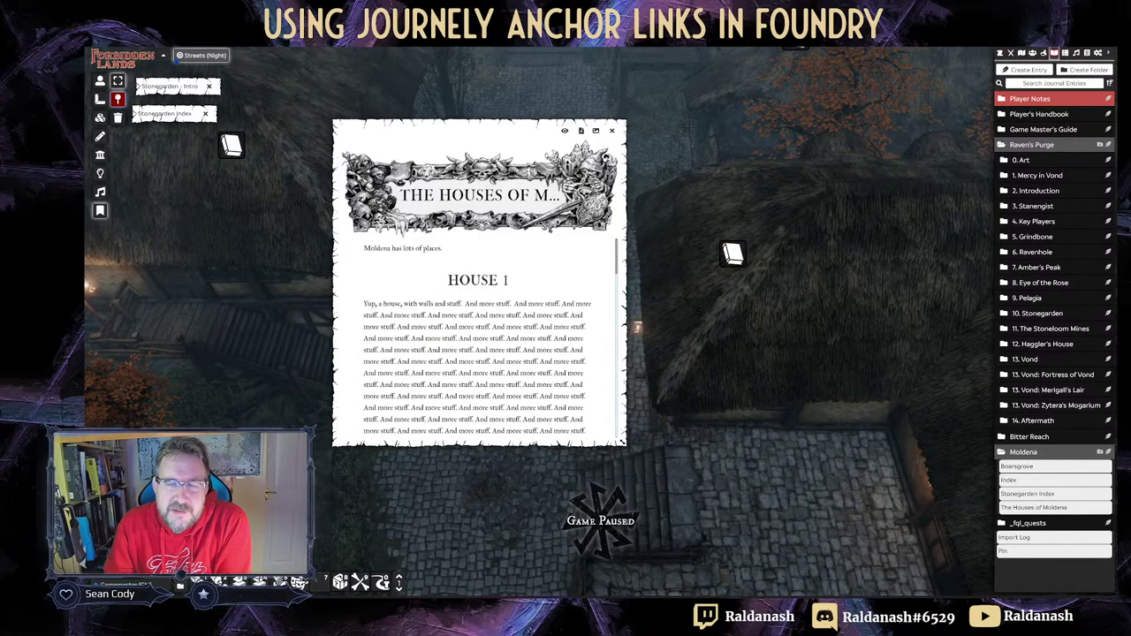
left_click(612, 130)
key("Up")
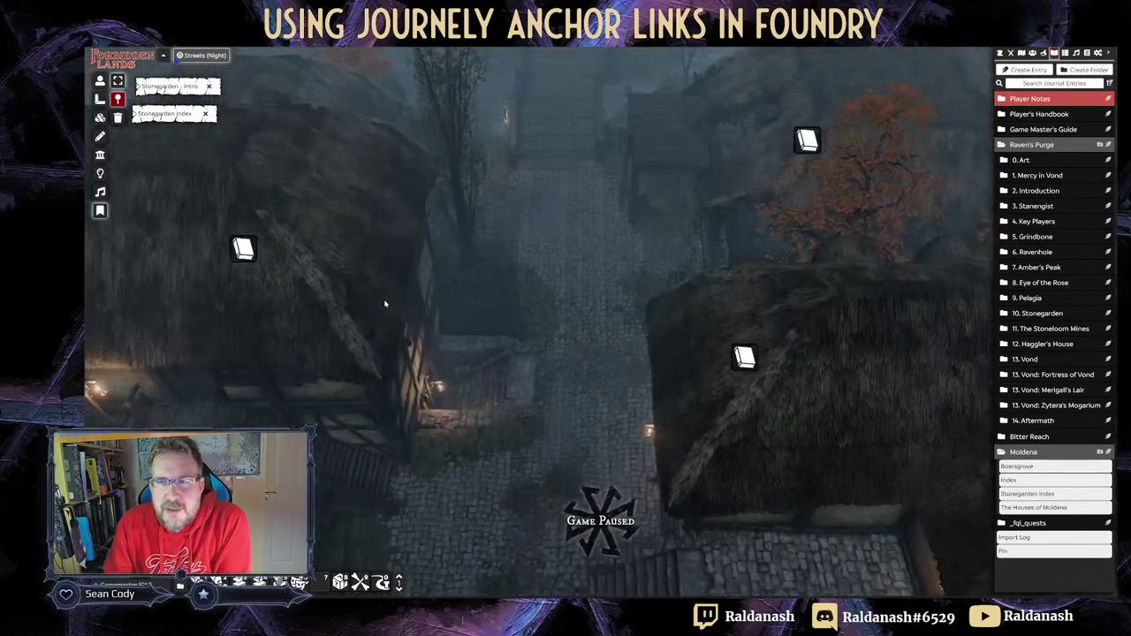
double_click(242, 267)
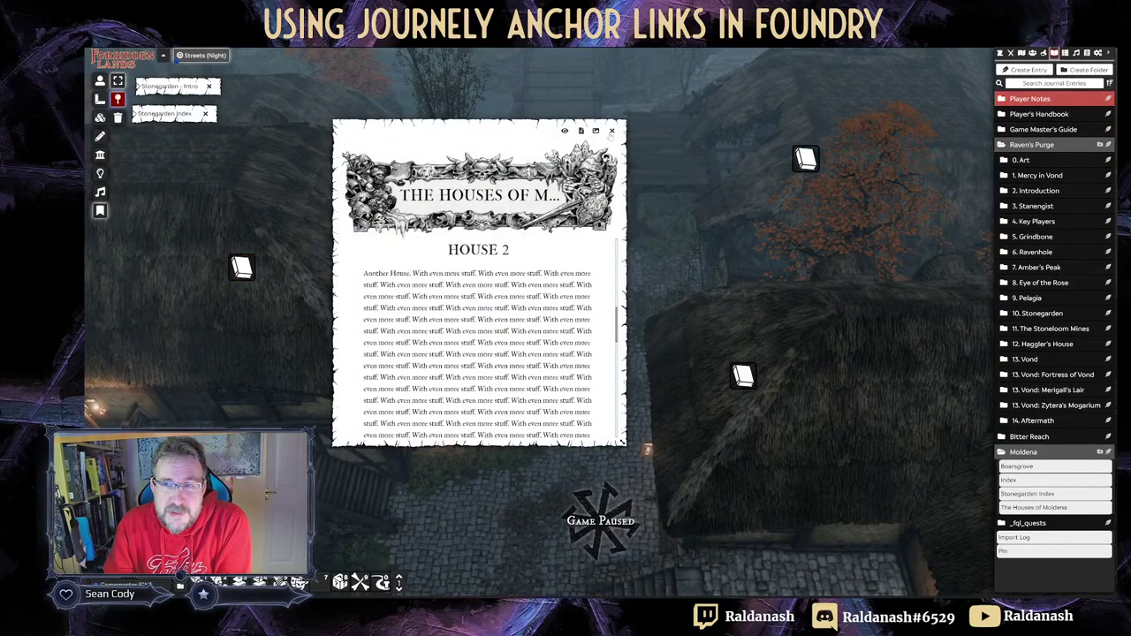
double_click(805, 158)
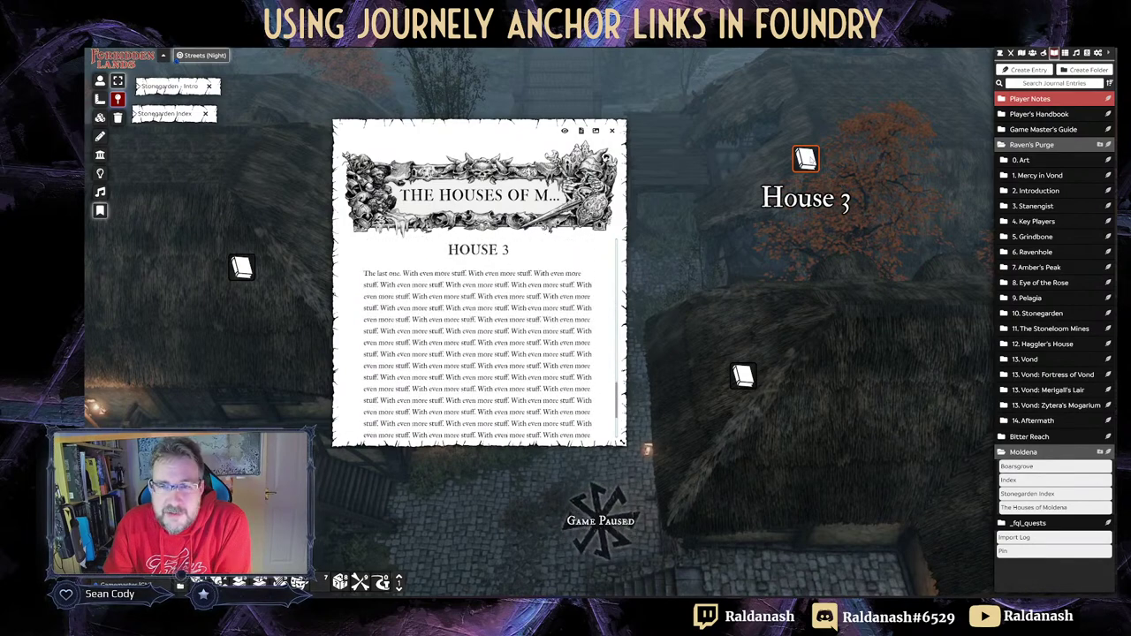